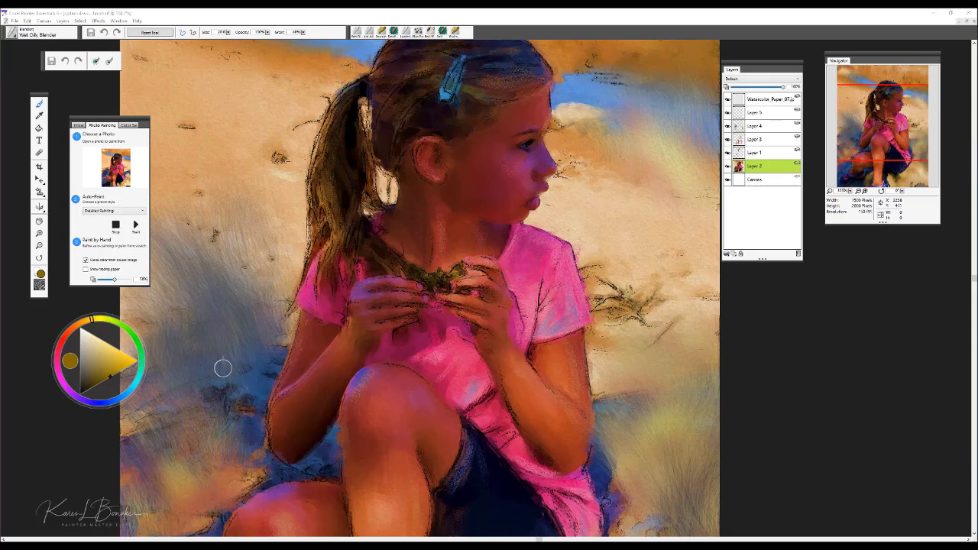
Step: Move the floating color wheel to the other side of the canvas, below the Layers panel, and set the paint color to dark green
left_click_drag(110, 339, 257, 91)
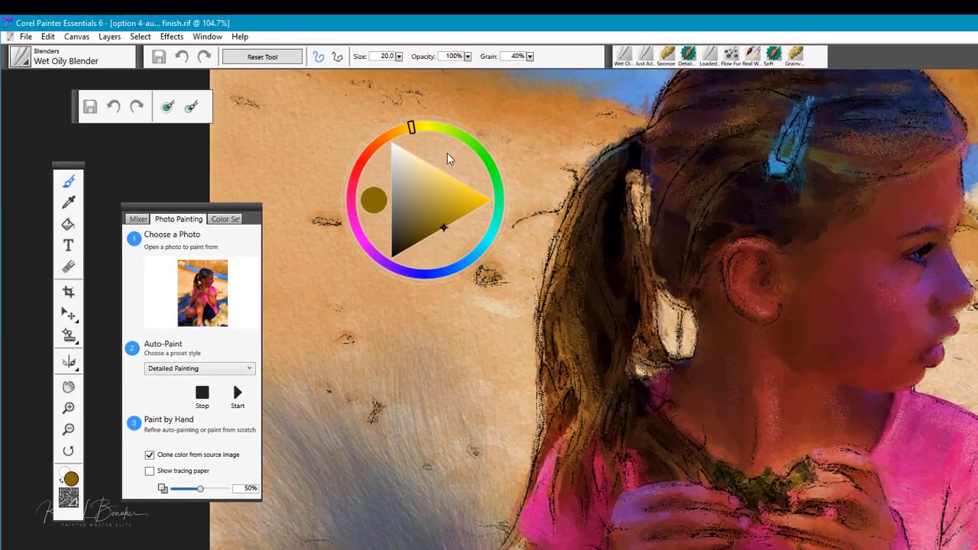
left_click_drag(448, 153, 870, 247)
mouse_move(796, 240)
left_mouse_down()
mouse_move(789, 259)
mouse_move(791, 247)
mouse_move(960, 280)
left_mouse_up()
left_click(825, 227)
left_click_drag(874, 255, 939, 289)
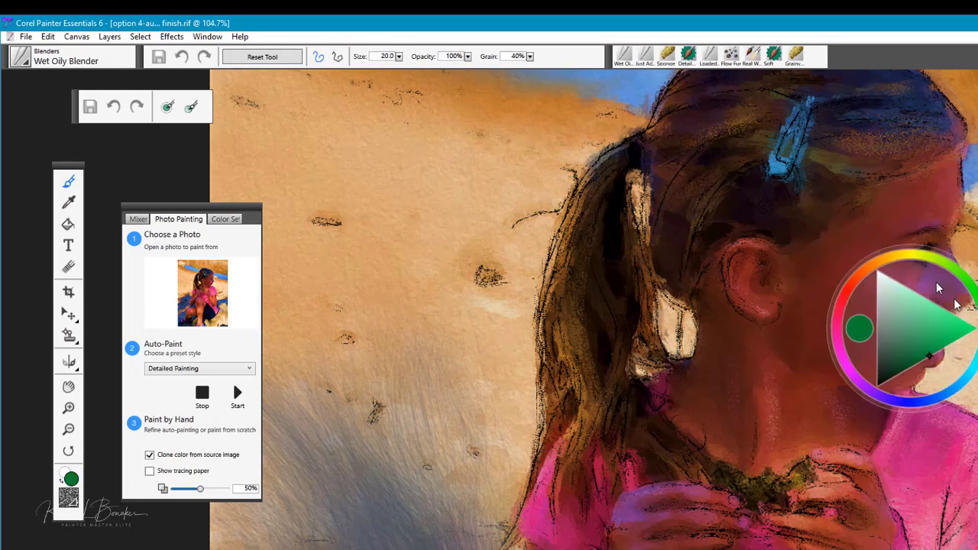
key("Escape")
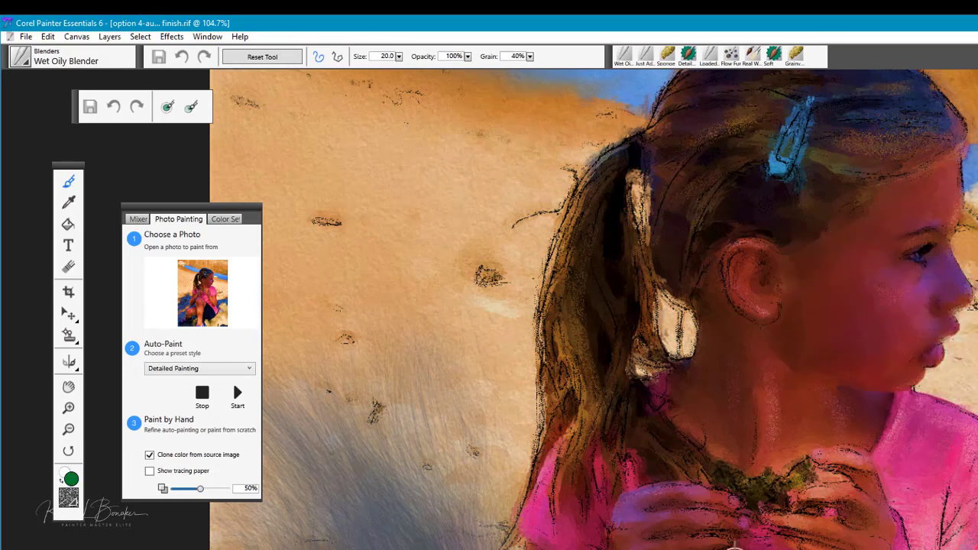
Step: Reposition the Photo Painting panel away from the toolbox and look over the list of panels that can be displayed
left_click_drag(229, 206, 322, 192)
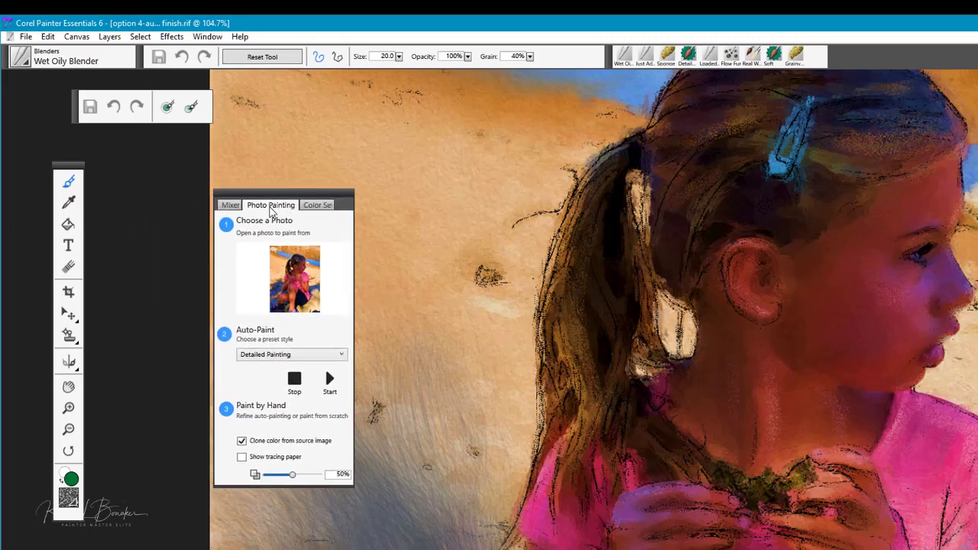
left_click_drag(287, 195, 324, 180)
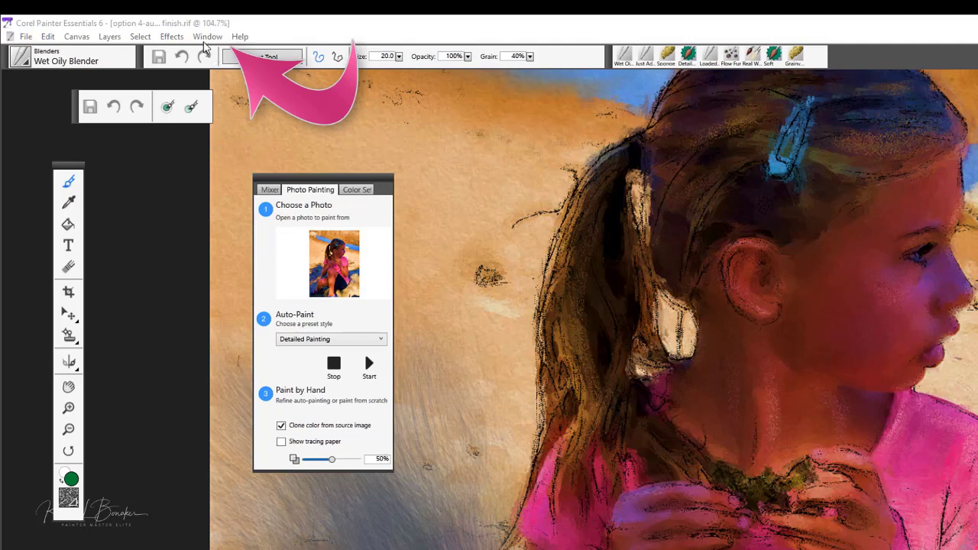
left_click(207, 36)
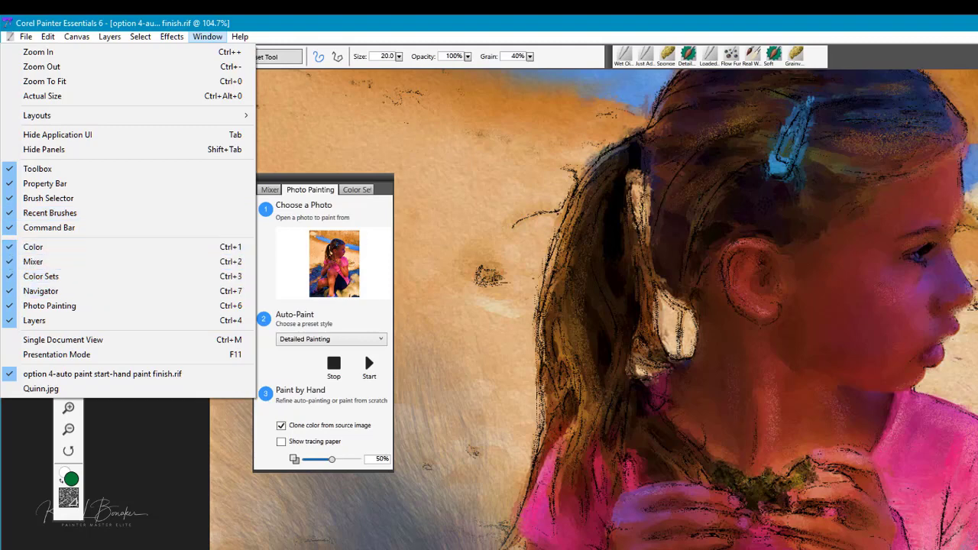
key("Escape")
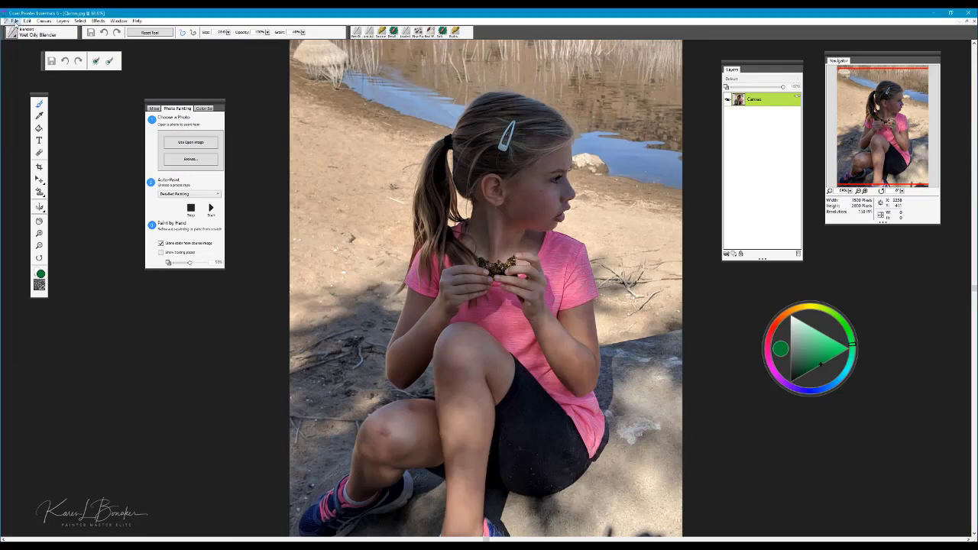
left_click(14, 22)
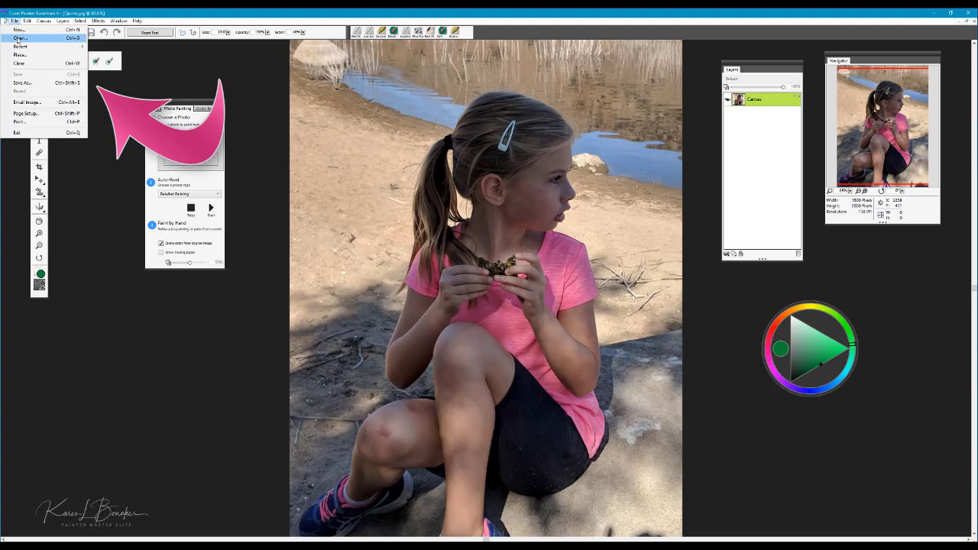
left_click(17, 39)
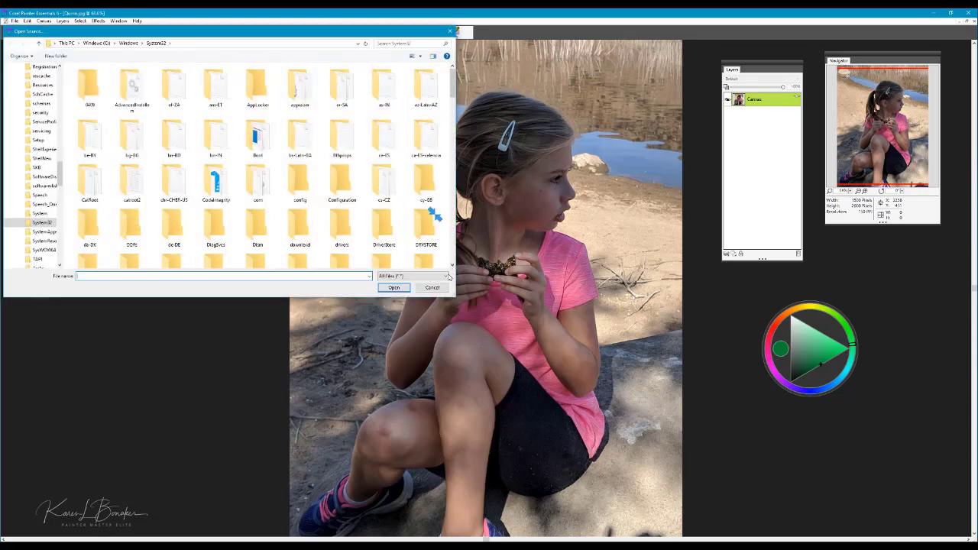
left_click(433, 286)
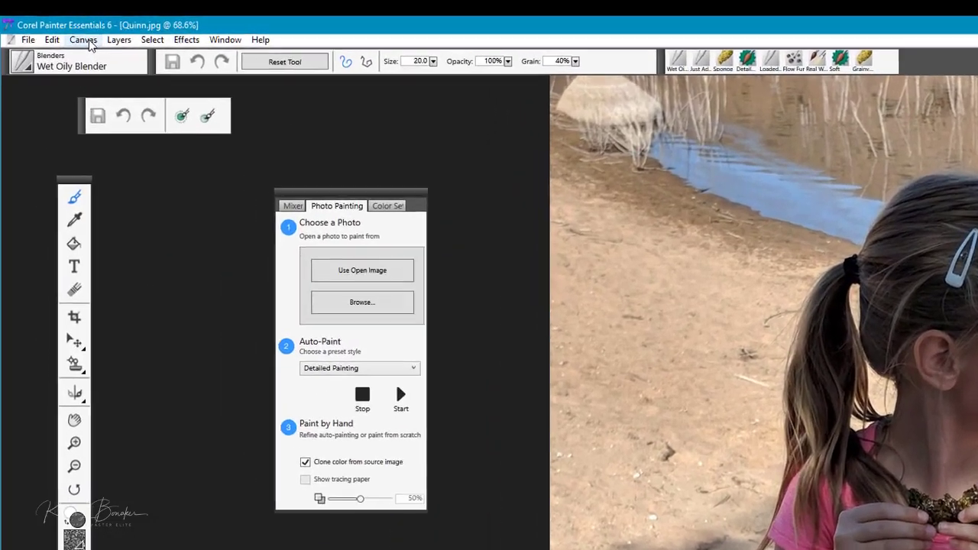
Step: Check the photo's width, height and resolution in the Resize dialog without changing them
left_click(46, 22)
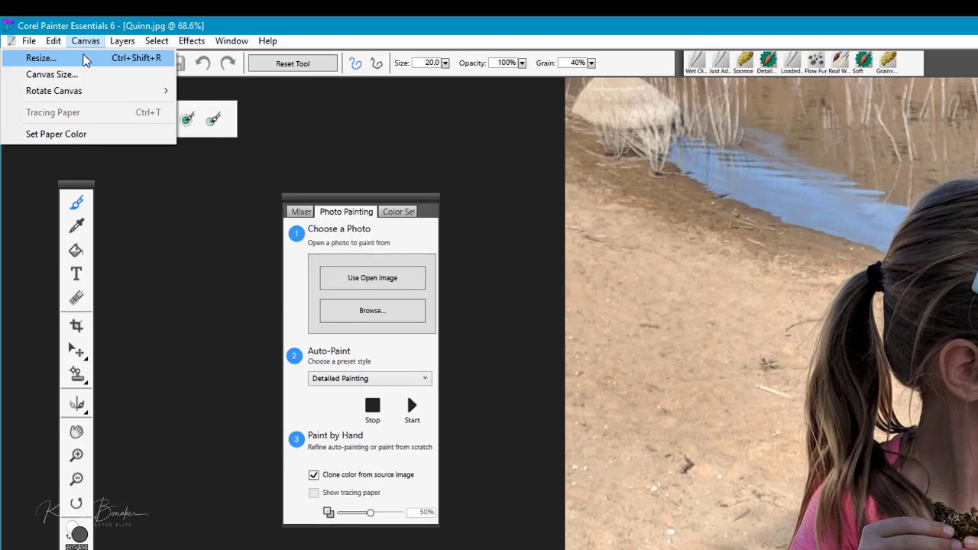
left_click(84, 59)
left_click_drag(977, 442, 793, 243)
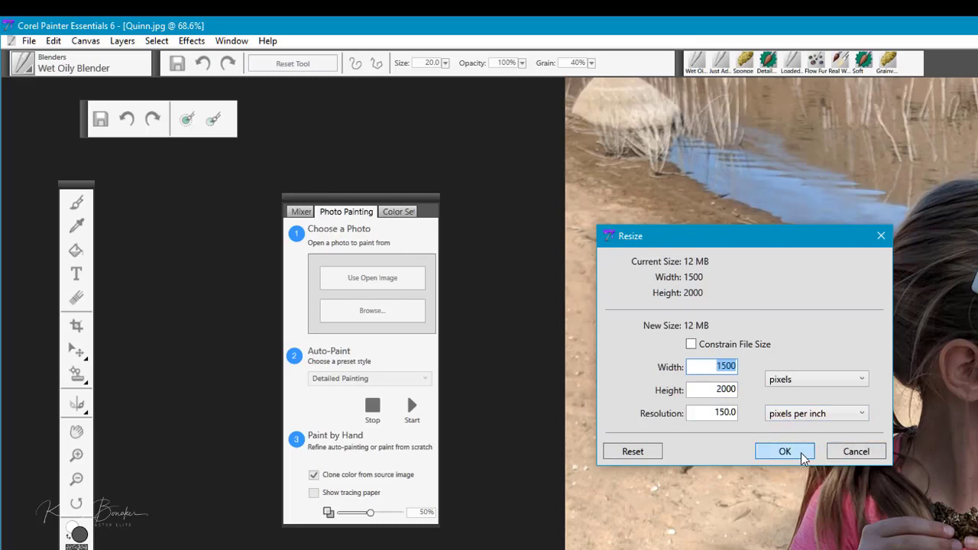
left_click(852, 451)
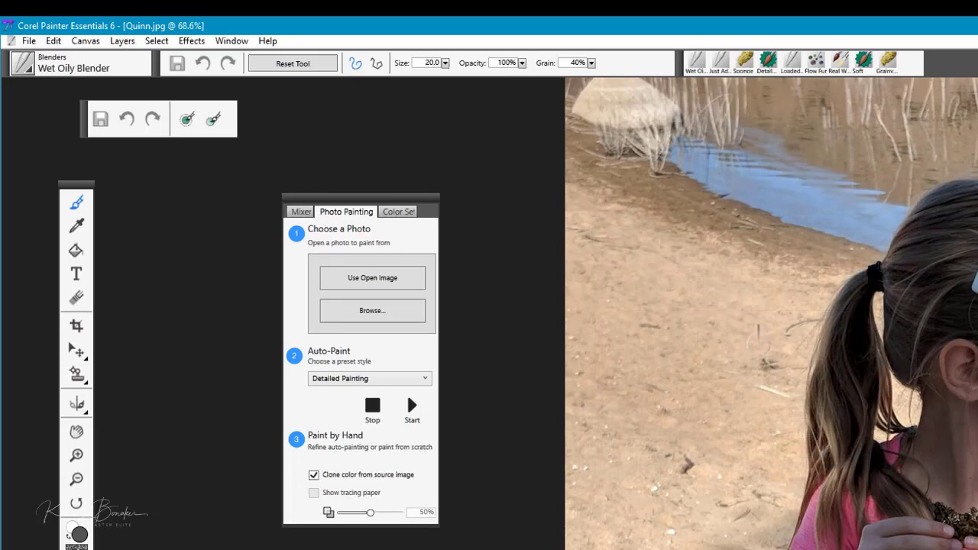
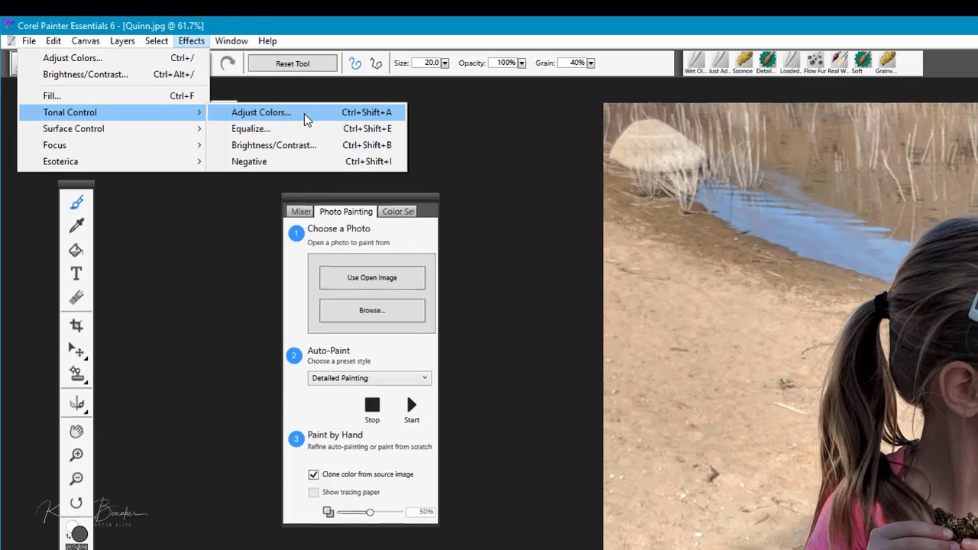
Step: Adjust the photo's colors with Uniform Color, resetting the sliders and applying 43% saturation and 16% value
left_click(306, 119)
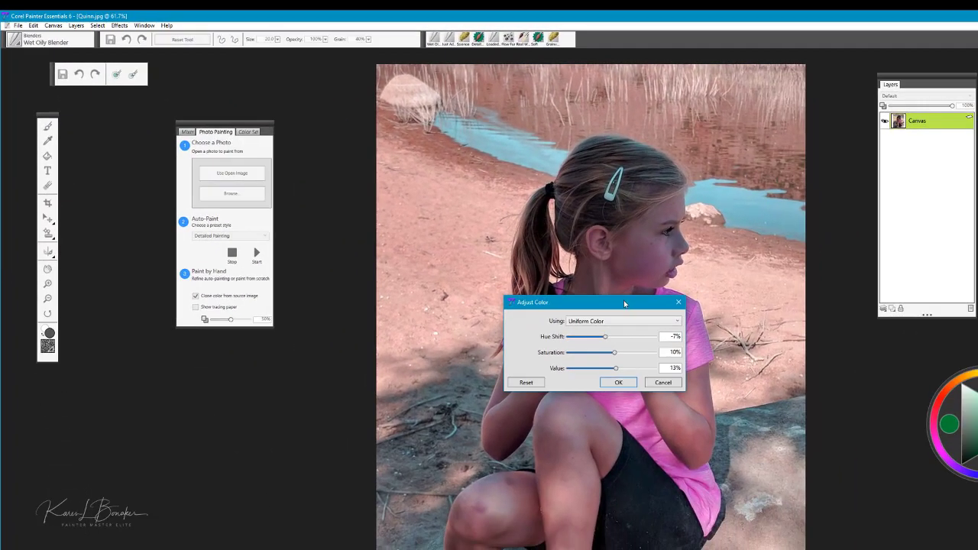
left_click_drag(625, 304, 433, 105)
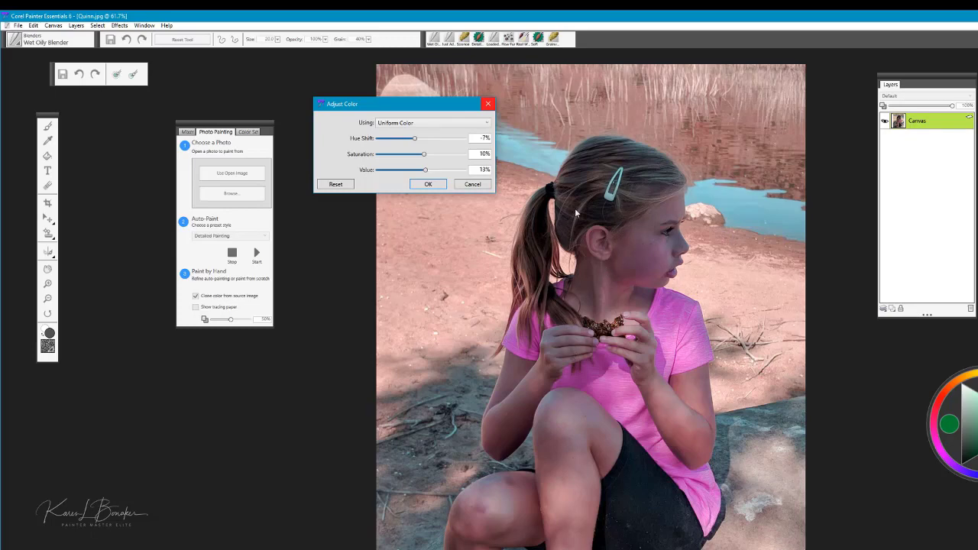
left_click(336, 185)
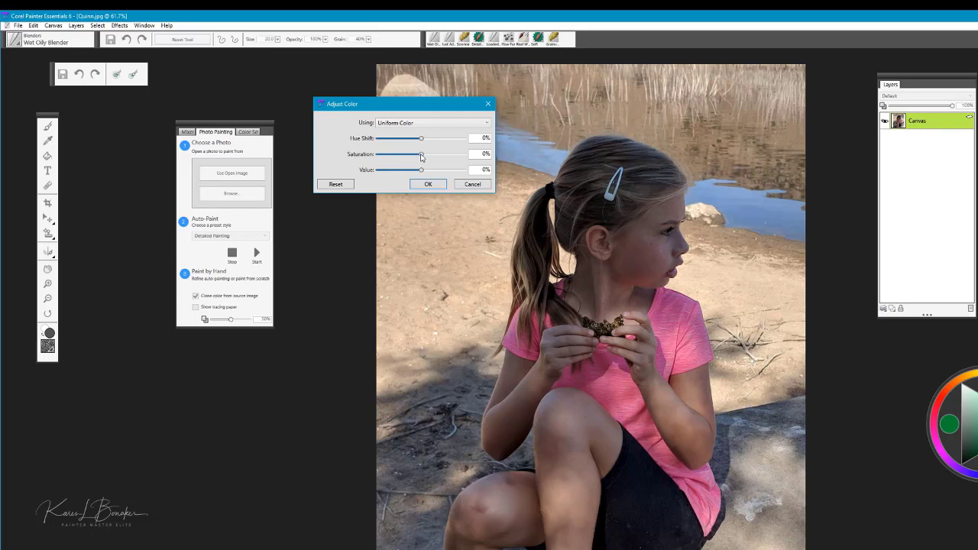
left_click_drag(421, 156, 435, 157)
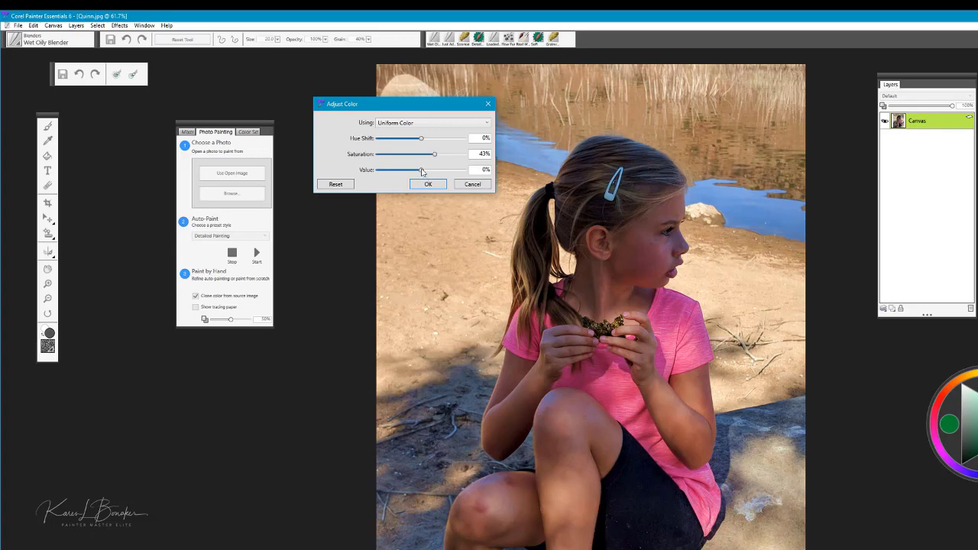
left_click_drag(422, 171, 427, 173)
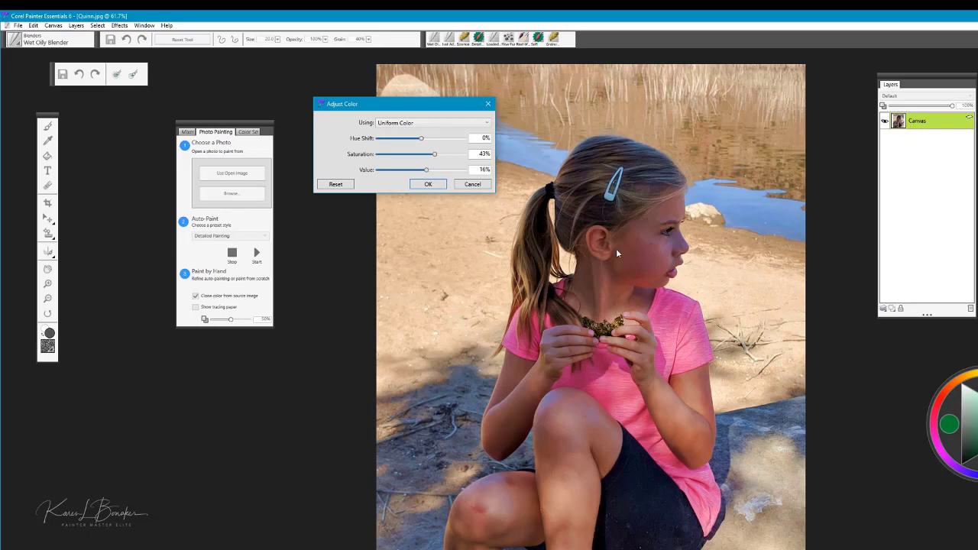
left_click(428, 185)
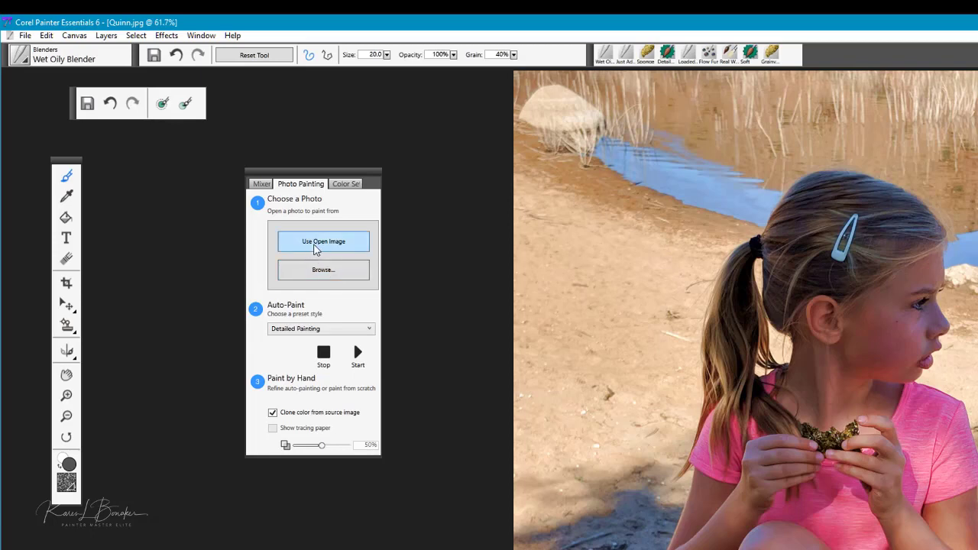
Step: Choose the Pen & Ink Drawing auto-paint style and use the open photo as source, saving its changes as an Excellent-quality JPEG
left_click(353, 333)
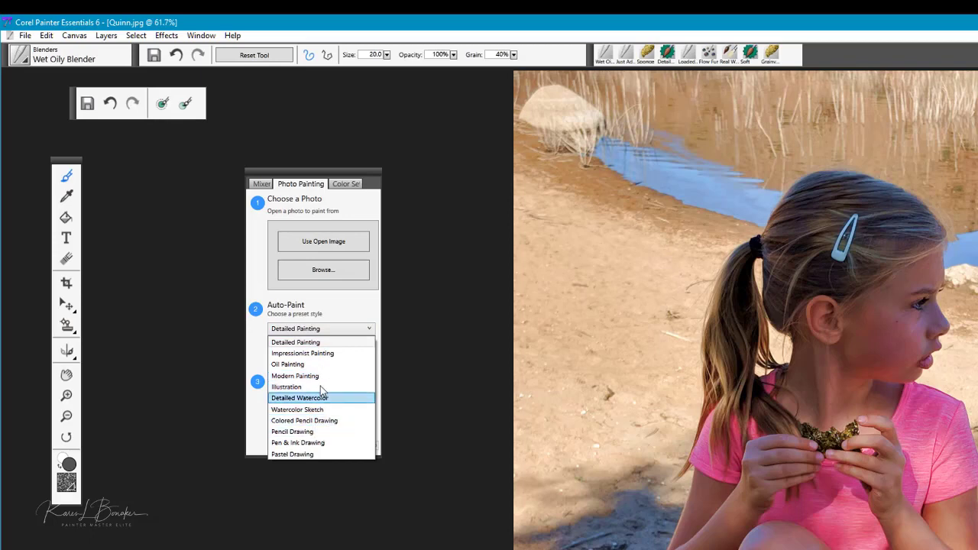
left_click(283, 443)
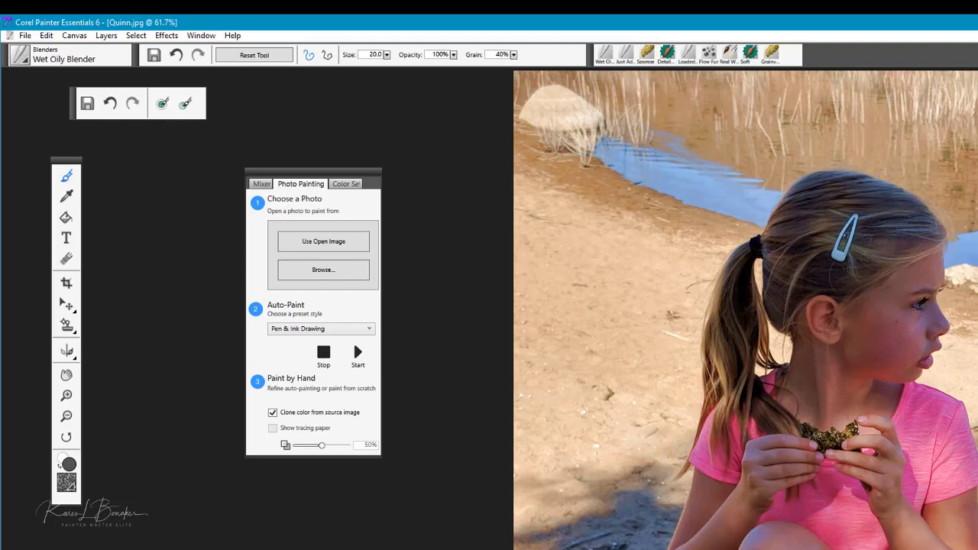
left_click(323, 243)
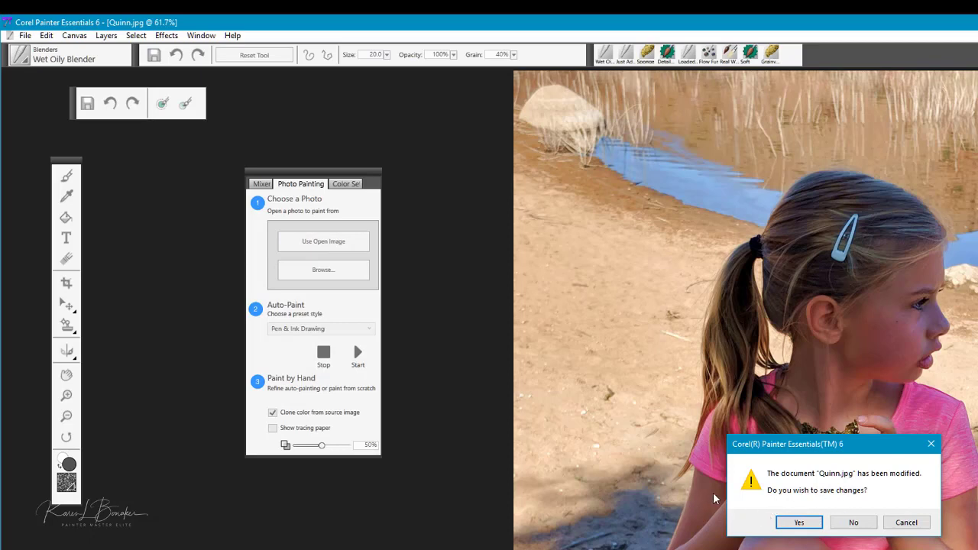
left_click(798, 522)
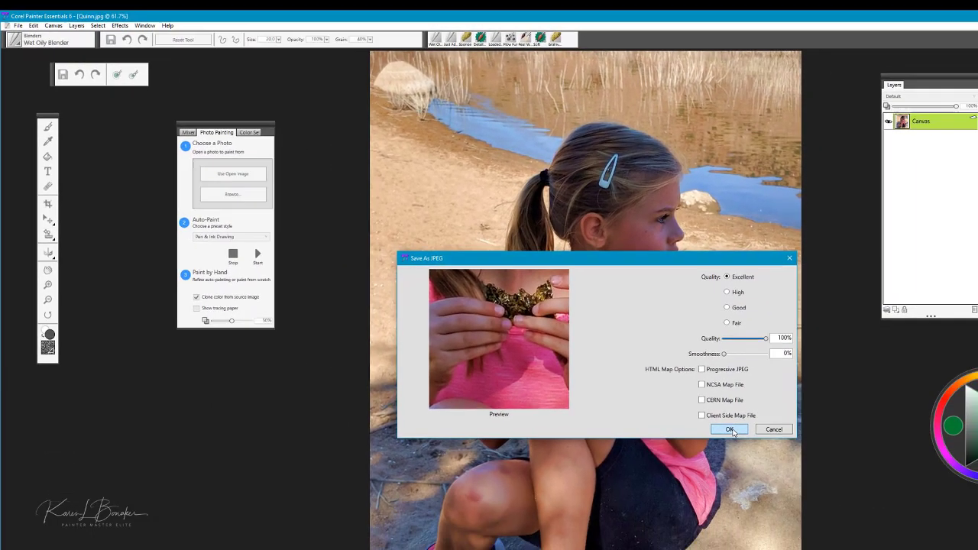
left_click(733, 430)
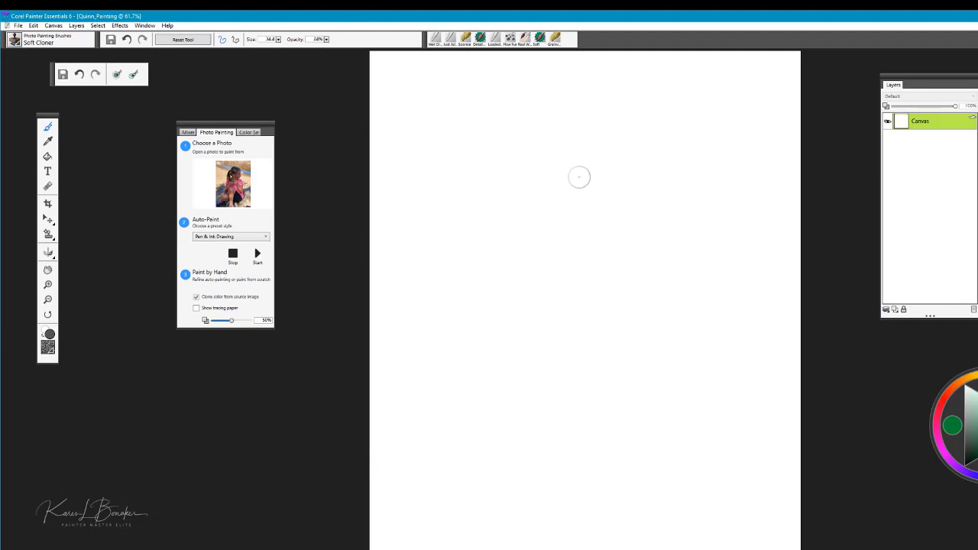
Step: Add a new layer above the blank canvas and auto-paint the Pen & Ink Drawing on it
left_click_drag(256, 126, 309, 106)
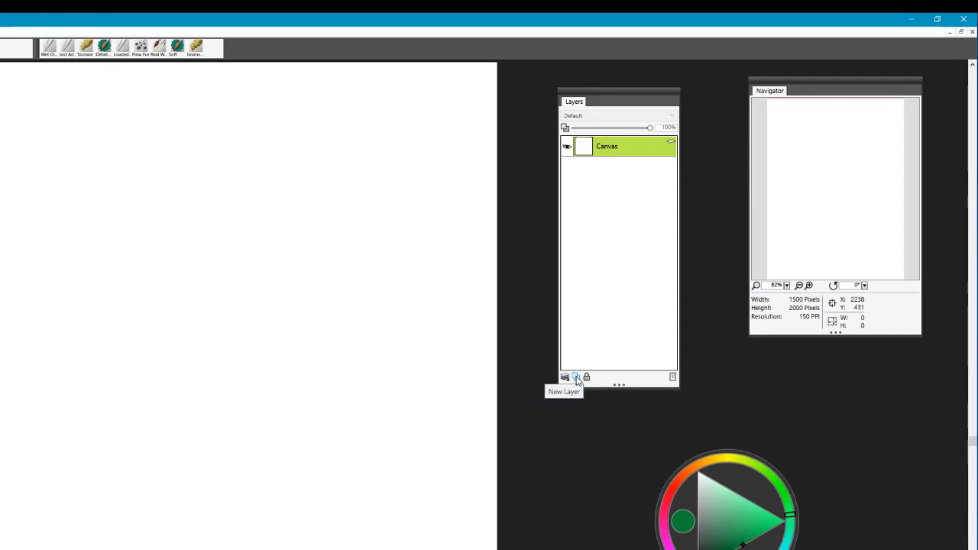
left_click(577, 378)
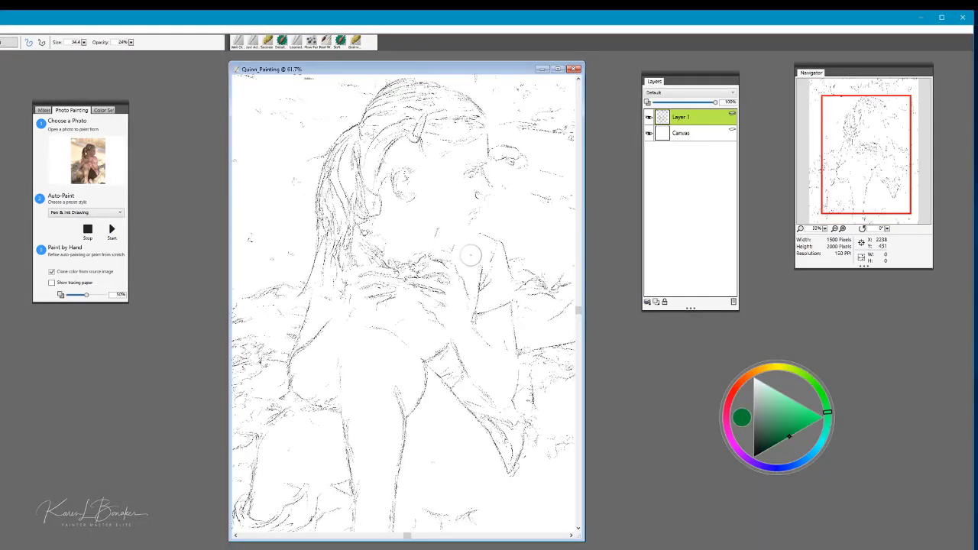
left_click_drag(484, 74, 443, 80)
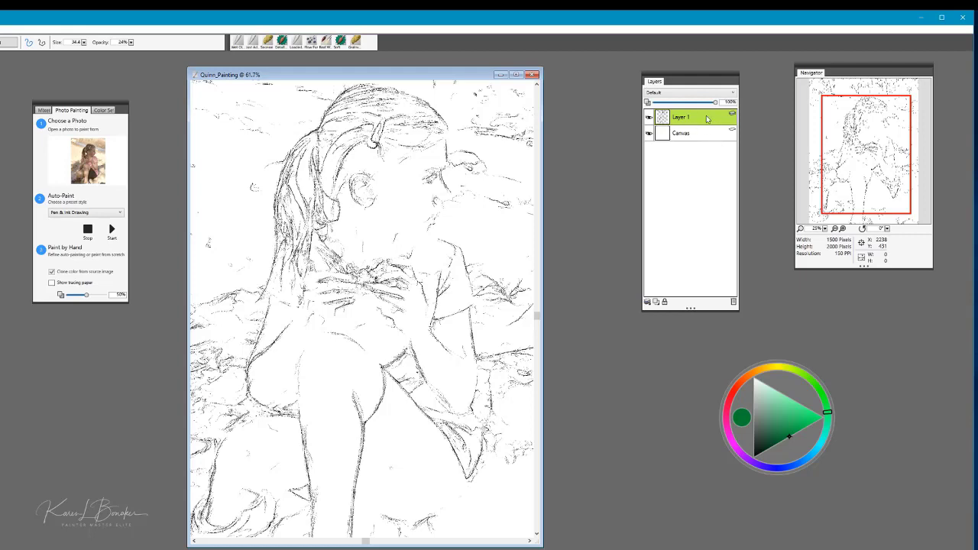
Step: Lock the ink drawing layer and add a new layer between it and the canvas
left_click(664, 303)
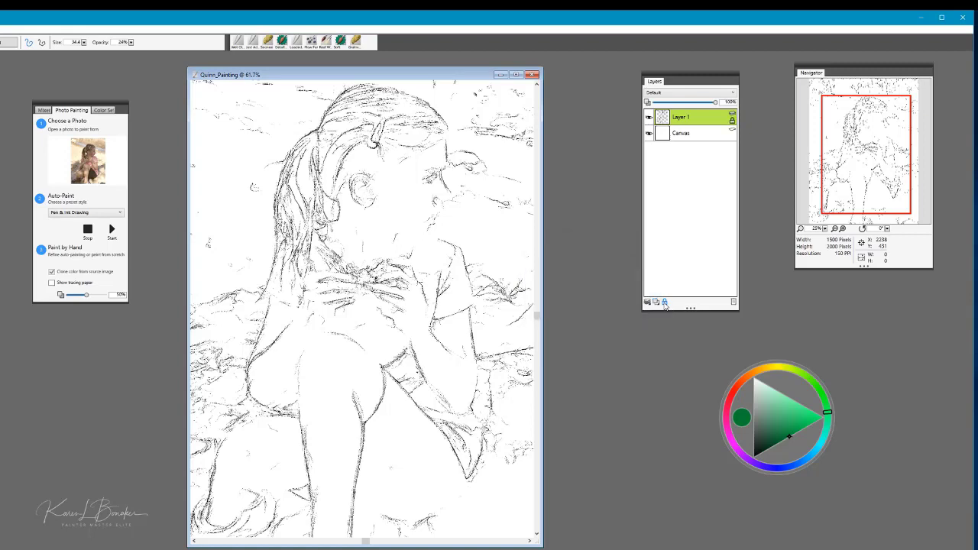
left_click(704, 139)
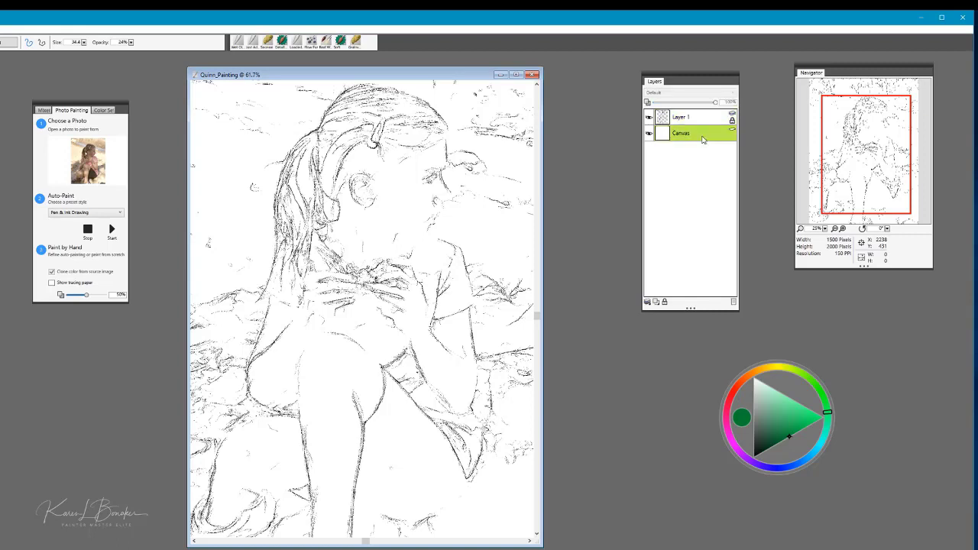
left_click(656, 302)
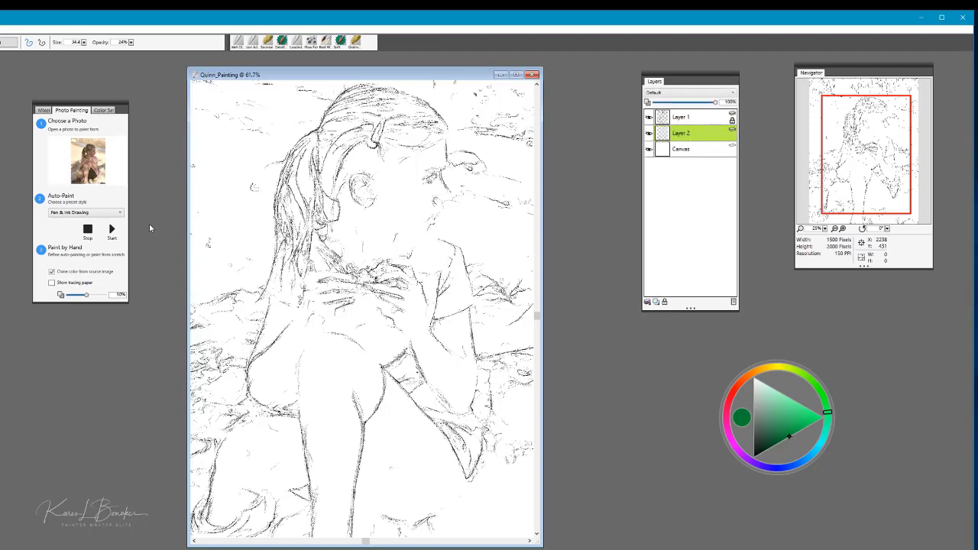
Step: Auto-paint the new layer beneath the ink drawing in the Illustration style and maximize the painting's window
left_click(100, 216)
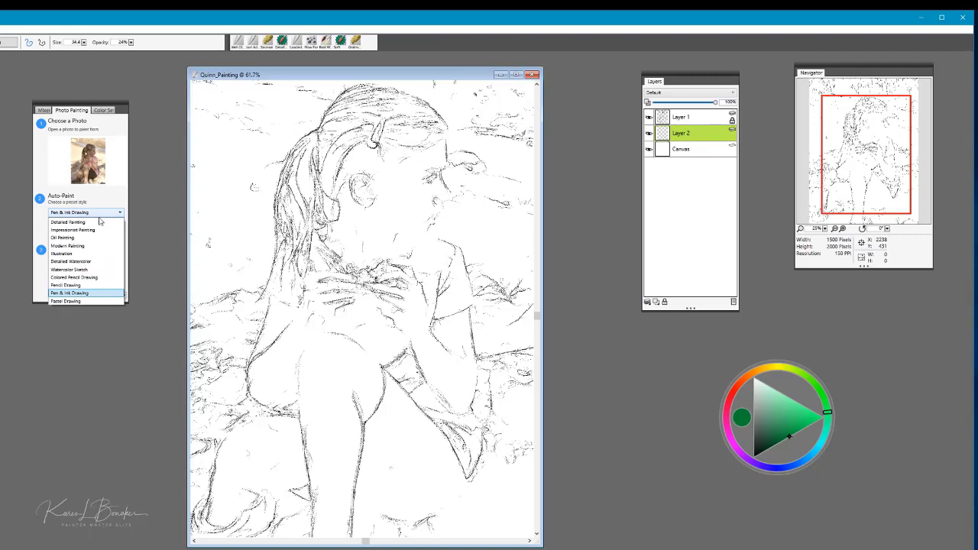
left_click(74, 254)
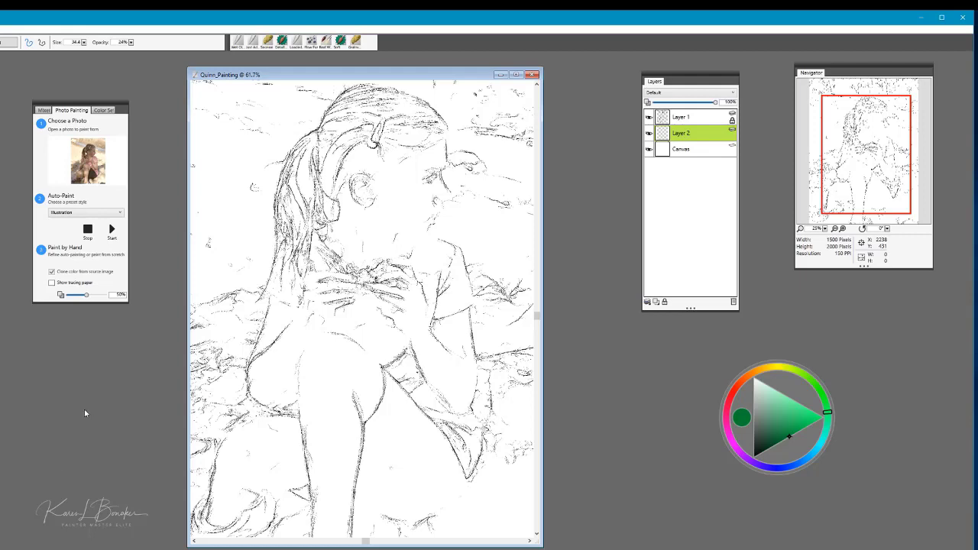
left_click(112, 231)
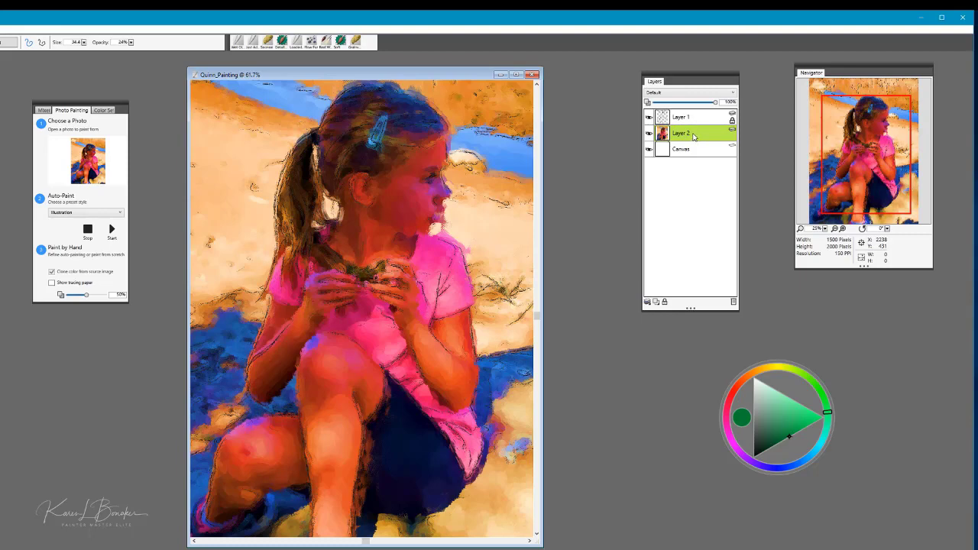
left_click(516, 74)
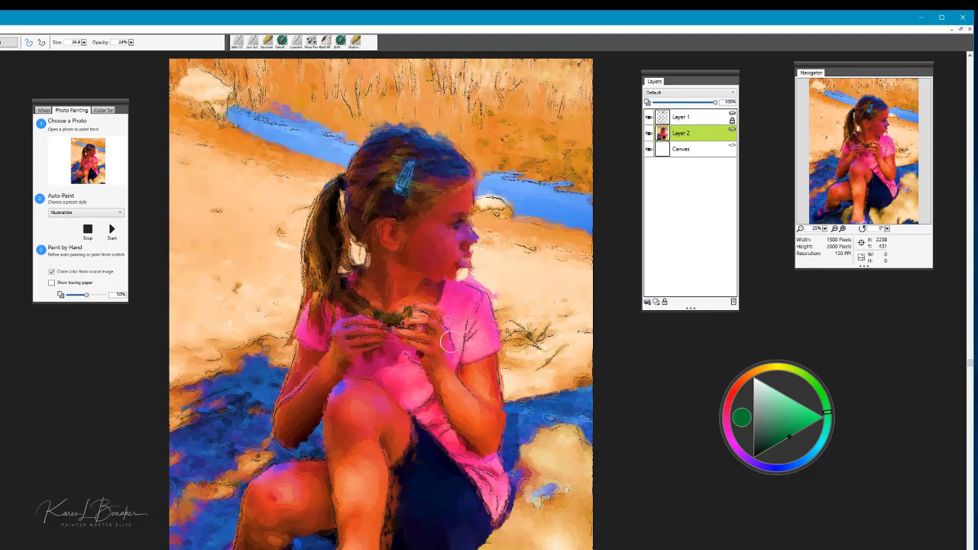
Step: Choose the Soft Cloner from the Photo Painting Brushes for refining the girl on Layer 2
scroll(378, 356, "up", 2)
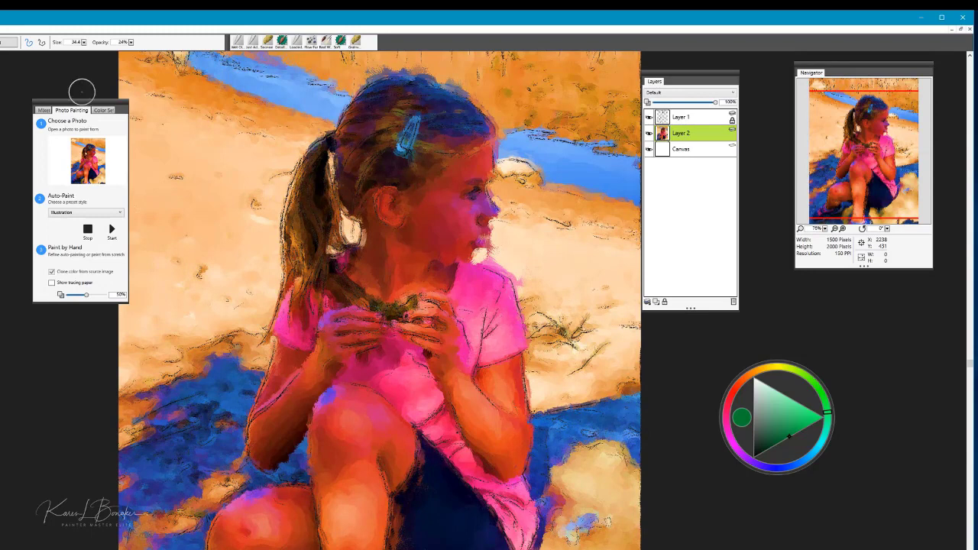
left_click_drag(89, 105, 52, 103)
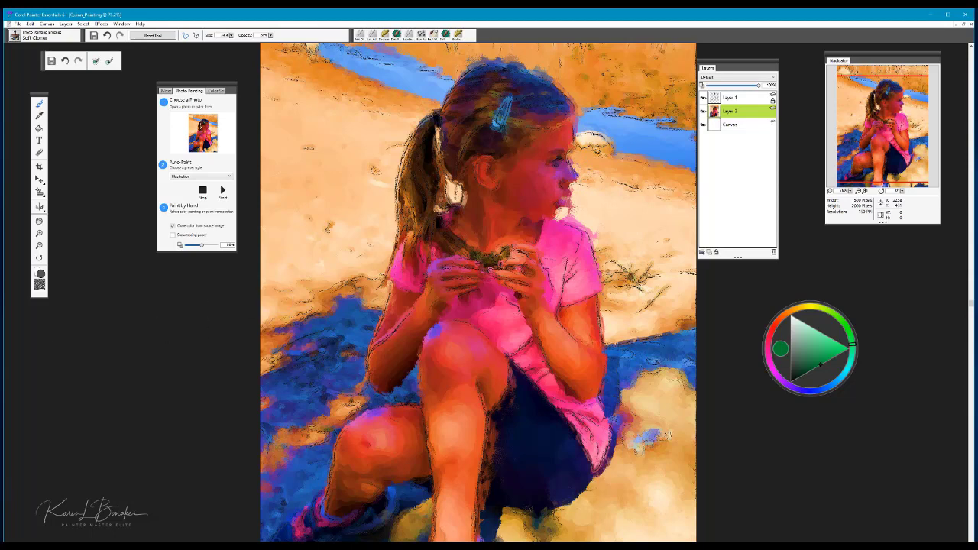
left_click(209, 86)
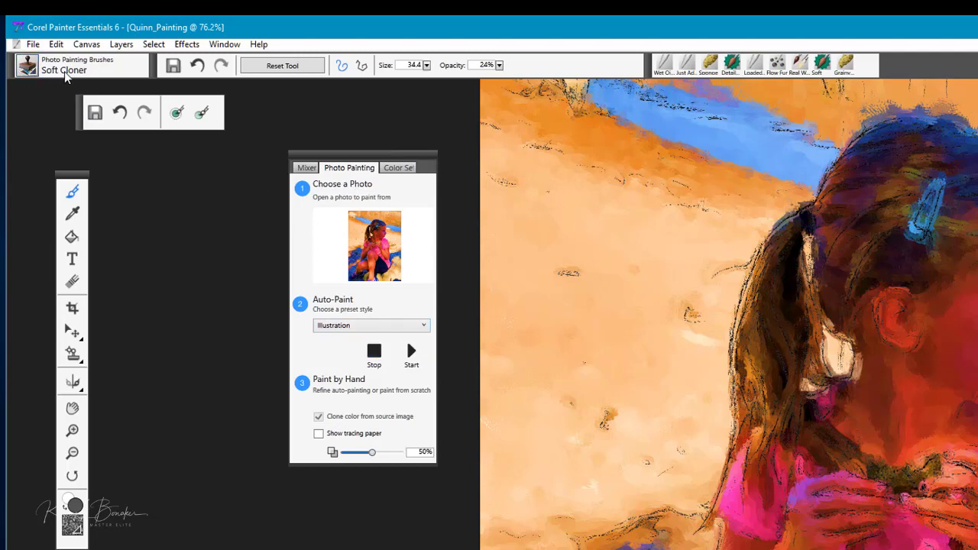
left_click(27, 66)
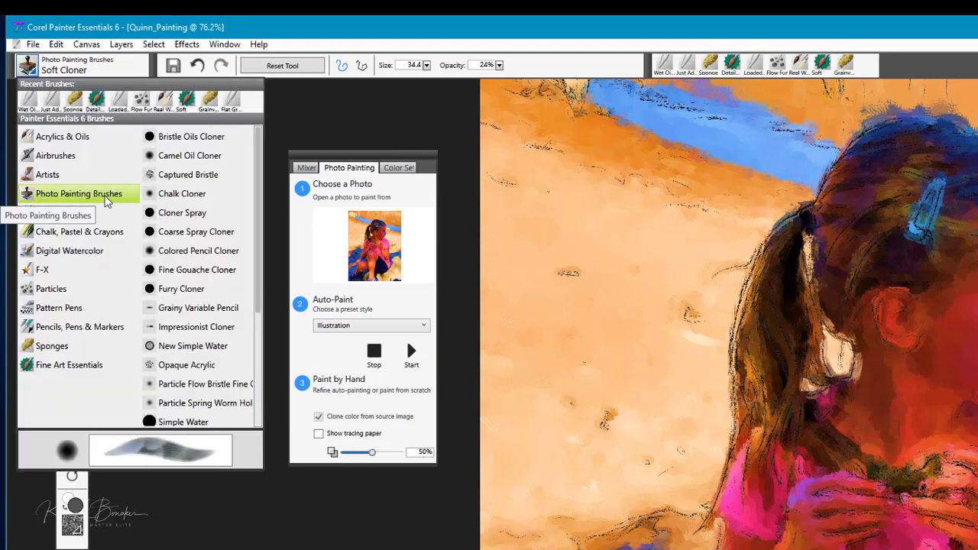
left_click(343, 121)
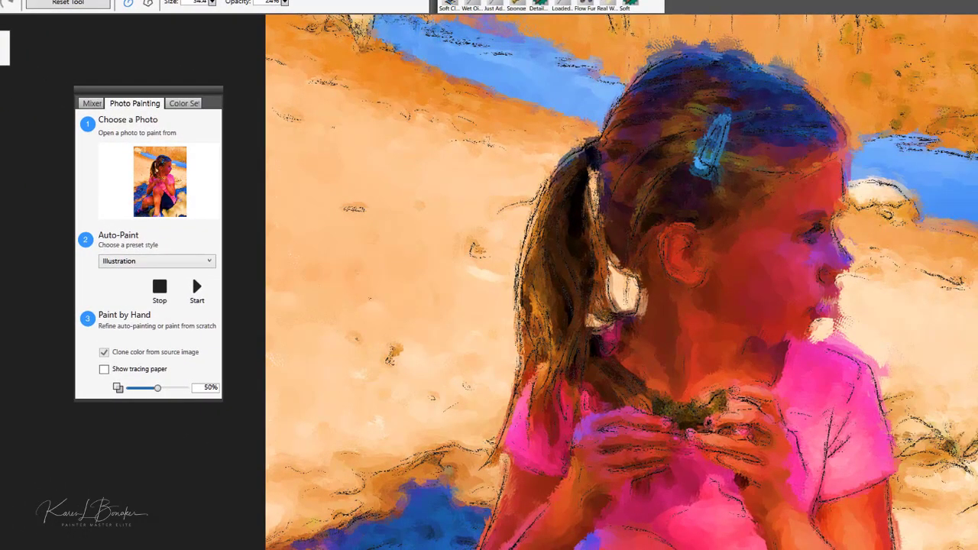
Step: Paint with the Soft Cloner along the girl's profile, neck and sleeve to restore clean edges from the photo
mouse_move(852, 192)
left_mouse_down()
mouse_move(842, 249)
mouse_move(831, 222)
mouse_move(859, 260)
mouse_move(844, 275)
mouse_move(857, 264)
mouse_move(837, 221)
mouse_move(851, 166)
mouse_move(842, 229)
mouse_move(848, 222)
mouse_move(815, 221)
mouse_move(887, 240)
mouse_move(836, 291)
mouse_move(840, 302)
mouse_move(836, 290)
mouse_move(837, 321)
mouse_move(814, 341)
mouse_move(839, 312)
mouse_move(817, 318)
mouse_move(853, 334)
mouse_move(841, 329)
mouse_move(856, 346)
mouse_move(809, 328)
mouse_move(822, 327)
mouse_move(847, 278)
mouse_move(852, 257)
mouse_move(836, 224)
mouse_move(848, 161)
mouse_move(864, 372)
mouse_move(837, 353)
mouse_move(883, 355)
mouse_move(902, 450)
mouse_move(859, 349)
left_mouse_up()
mouse_move(866, 297)
left_mouse_down()
mouse_move(839, 281)
mouse_move(858, 264)
mouse_move(858, 185)
mouse_move(851, 208)
mouse_move(860, 159)
mouse_move(848, 102)
mouse_move(819, 65)
mouse_move(735, 49)
mouse_move(745, 40)
mouse_move(660, 50)
mouse_move(685, 36)
mouse_move(707, 44)
mouse_move(655, 64)
mouse_move(776, 29)
mouse_move(742, 53)
mouse_move(641, 54)
mouse_move(748, 49)
mouse_move(791, 63)
mouse_move(855, 118)
mouse_move(835, 109)
mouse_move(856, 135)
mouse_move(793, 69)
mouse_move(661, 31)
mouse_move(804, 159)
mouse_move(858, 189)
mouse_move(838, 289)
mouse_move(841, 281)
mouse_move(845, 296)
mouse_move(859, 296)
mouse_move(801, 343)
mouse_move(777, 332)
left_mouse_up()
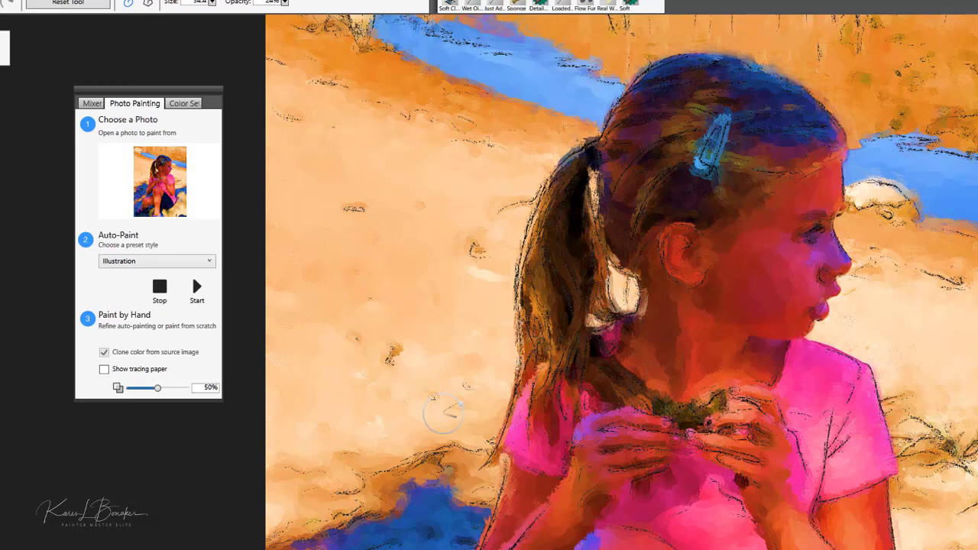
left_click_drag(505, 463, 496, 481)
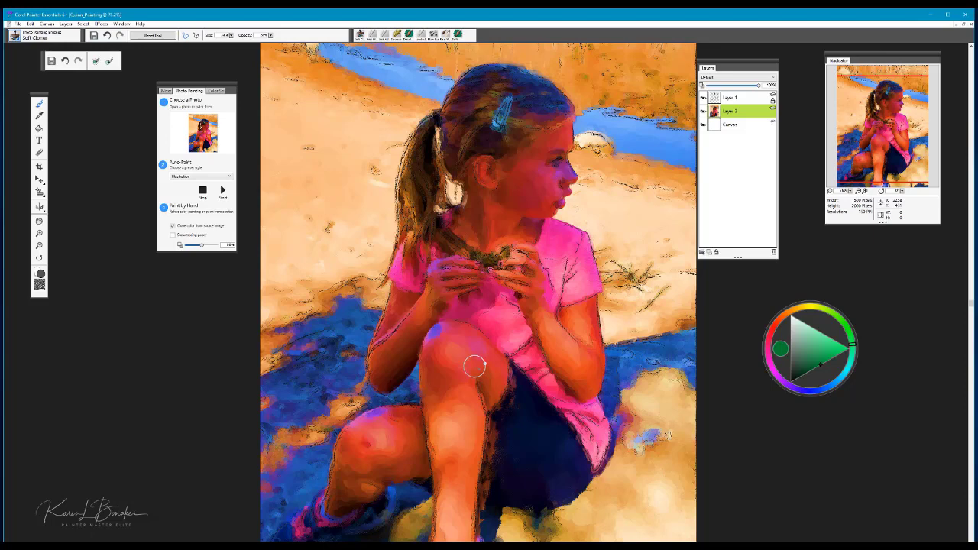
Step: Choose the Square Chalk from Chalk, Pastel & Crayons and switch color cloning from the source image off and back on
left_click(17, 41)
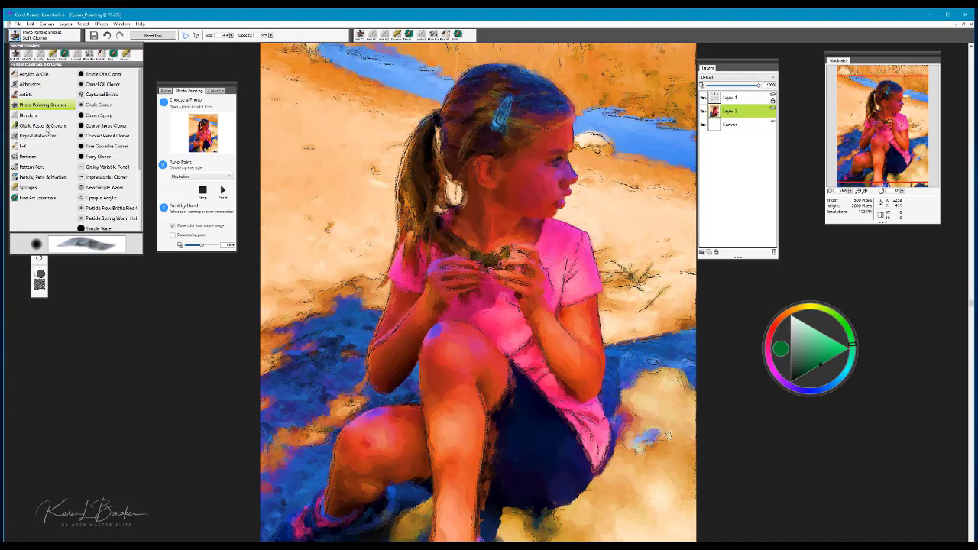
left_click(43, 126)
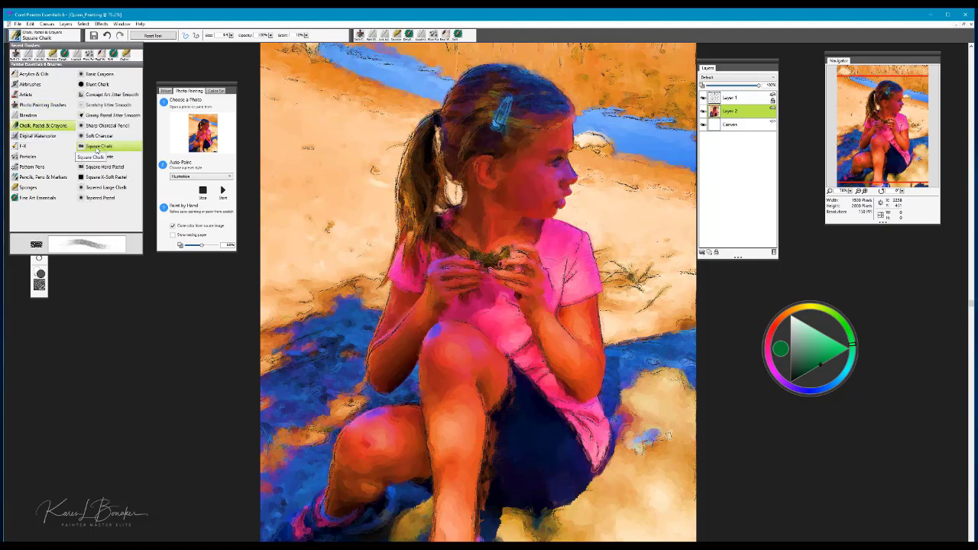
left_click(97, 147)
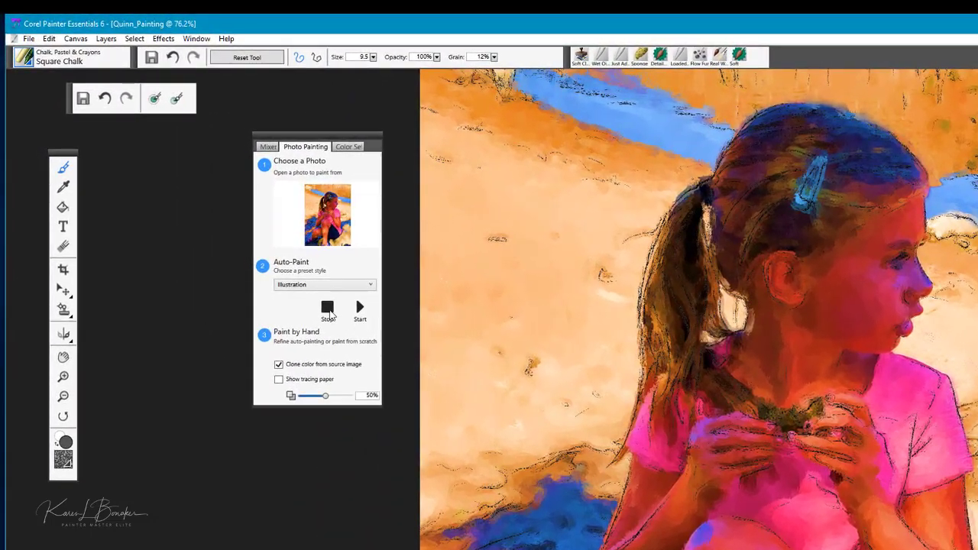
left_click(279, 366)
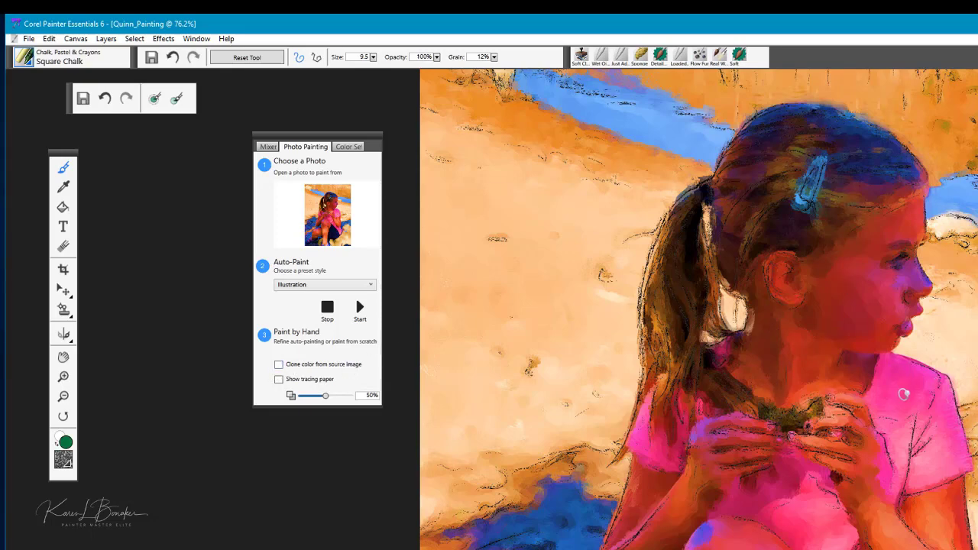
left_click(279, 366)
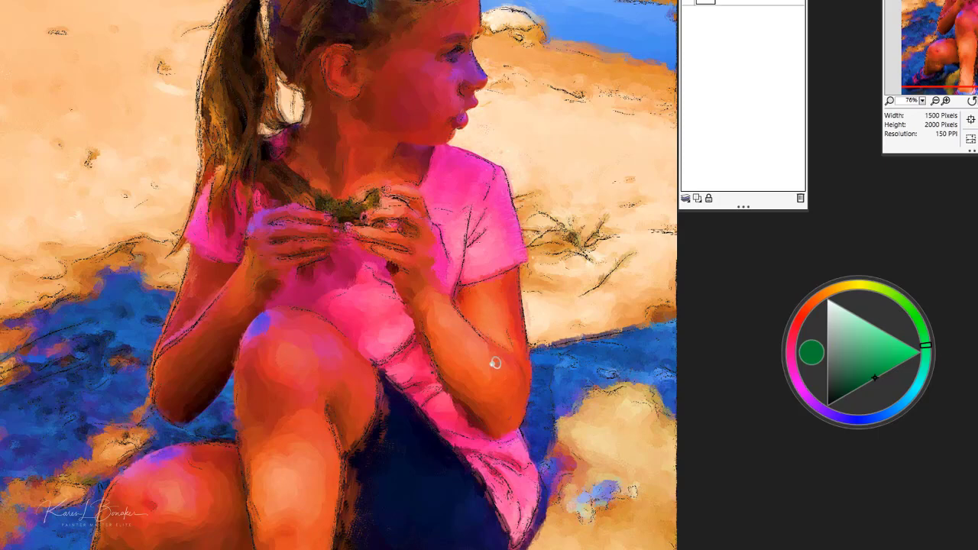
Step: Paint a Square Chalk stroke along the outer edge of the girl's shaded arm
key("ctrl+plus")
key("ctrl+plus")
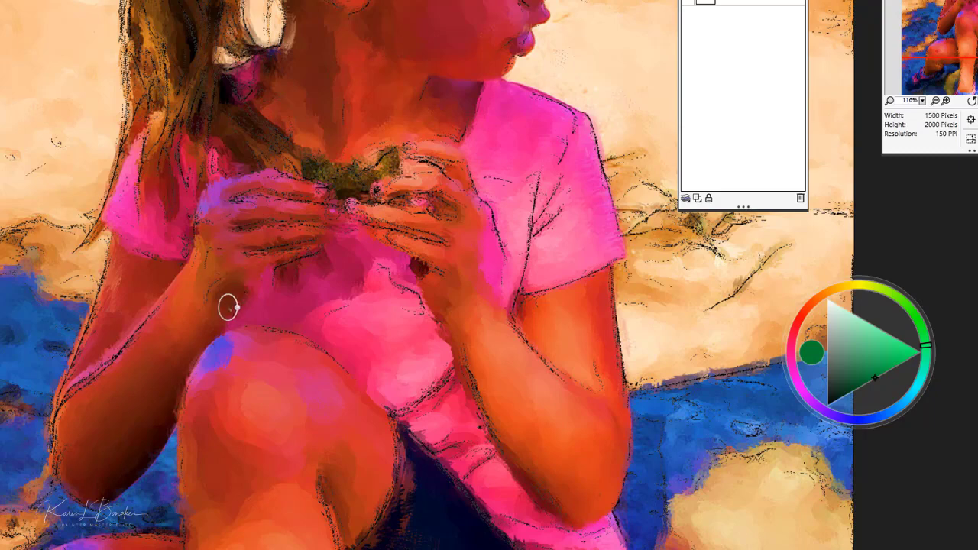
left_click_drag(138, 287, 87, 330)
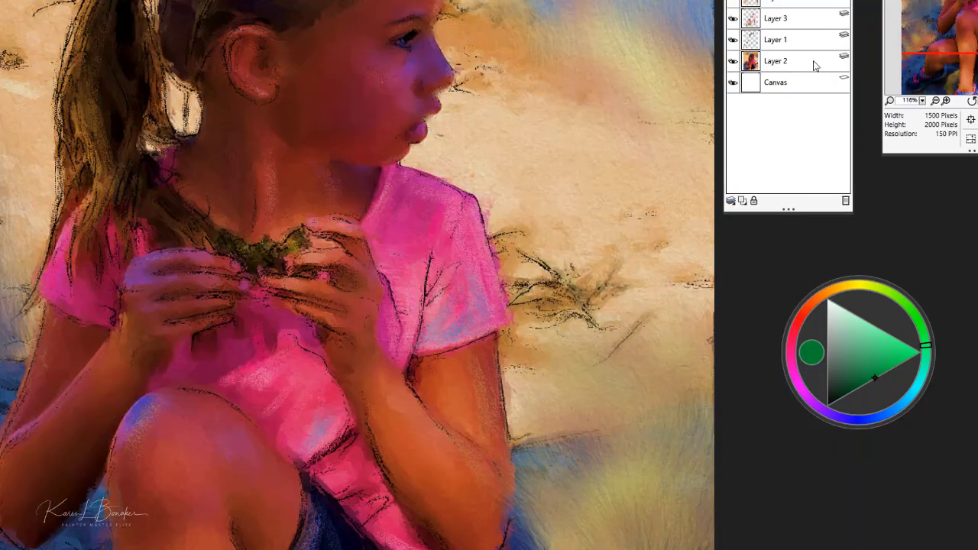
Step: In the finished multi-layer painting, sample a pink from the girl's shirt with the Dropper and return to the Brush tool
key("ctrl+minus")
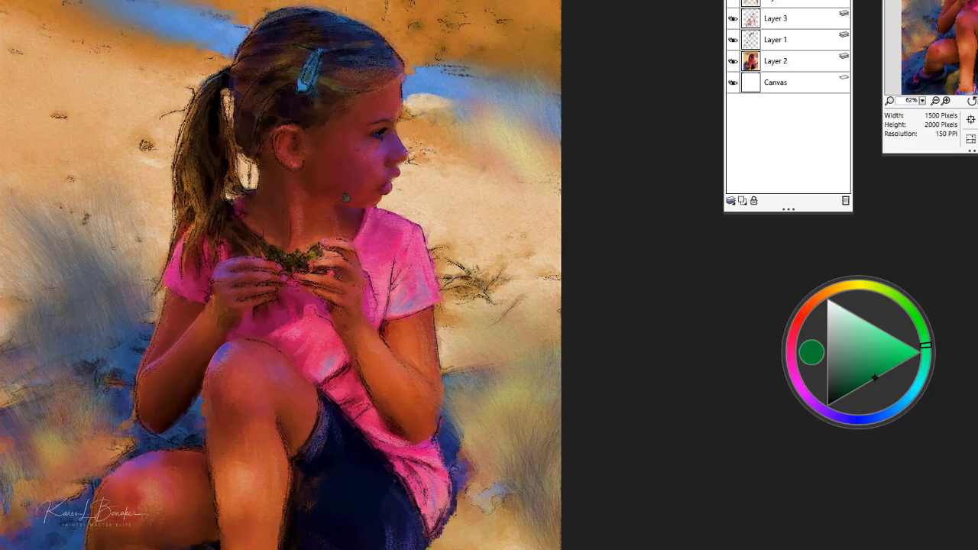
left_click_drag(315, 328, 313, 221)
key("ctrl+plus")
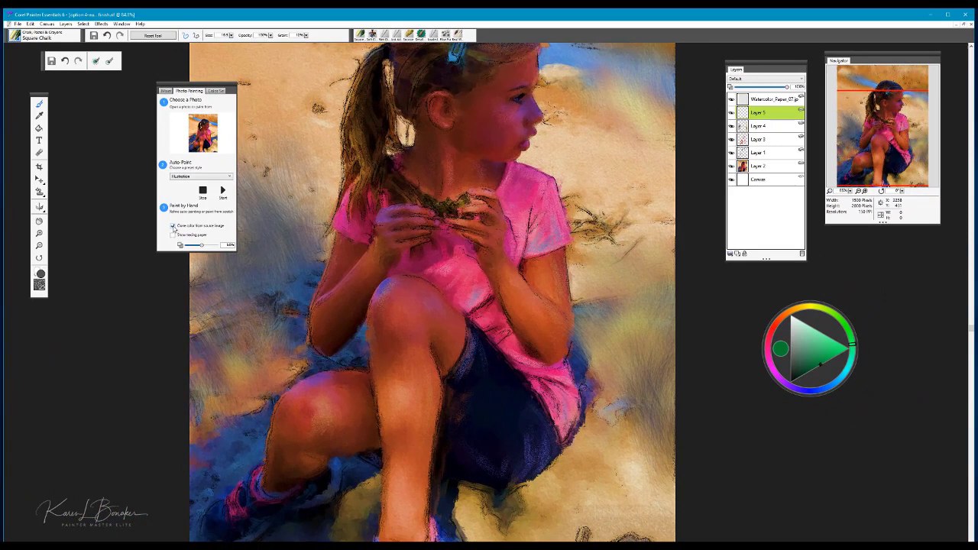
left_click(174, 226)
left_click(41, 117)
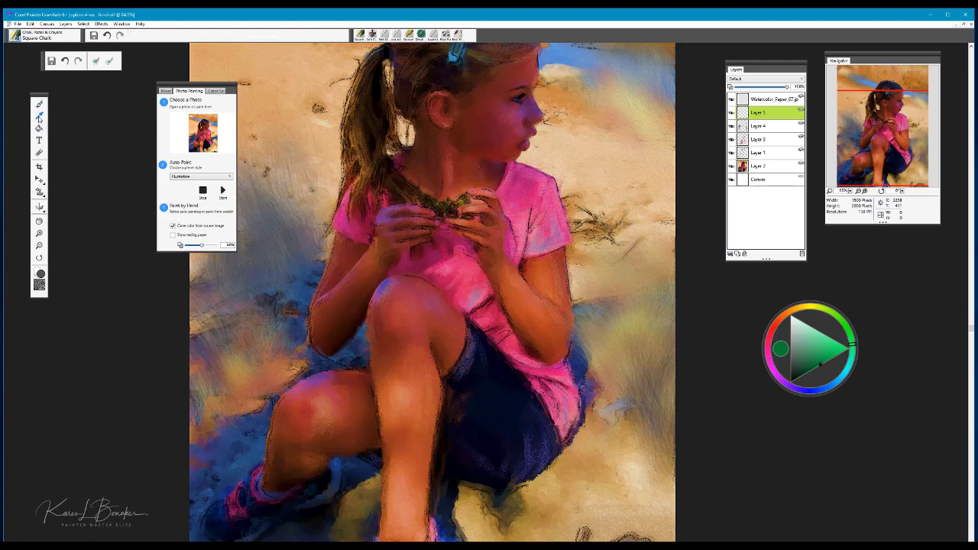
left_click(526, 193)
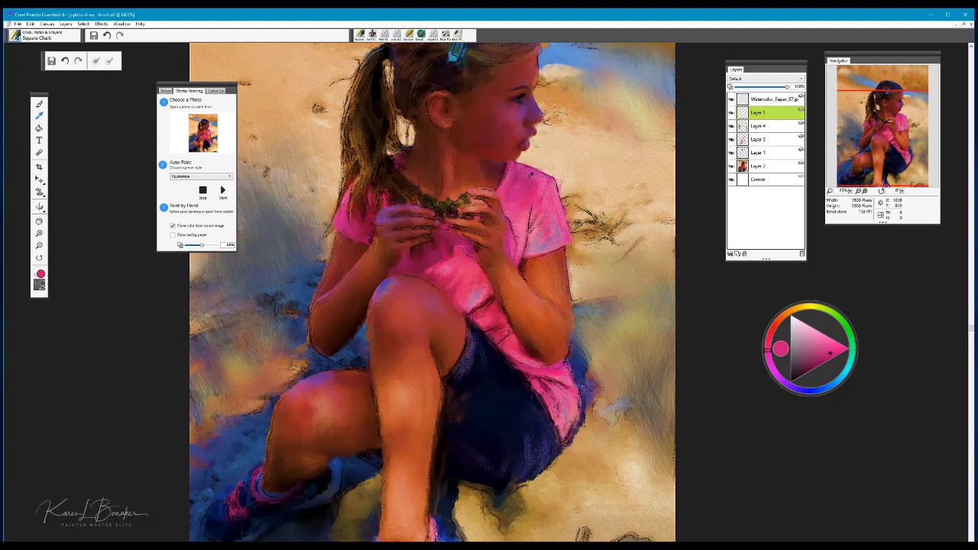
key("b")
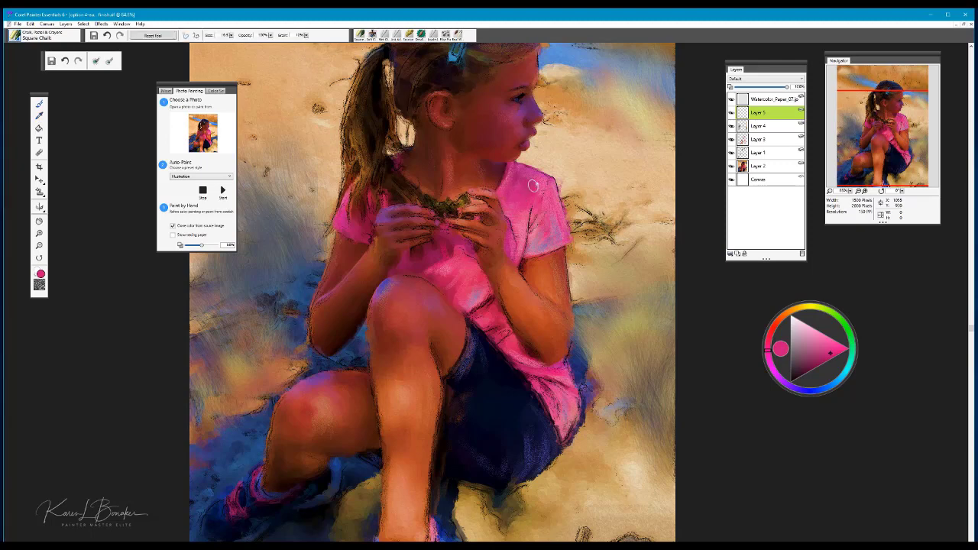
Step: Move the color wheel beside the girl's face and pick a light blue as the painting color
left_click(830, 348)
left_click_drag(838, 313, 589, 136)
left_click(587, 156)
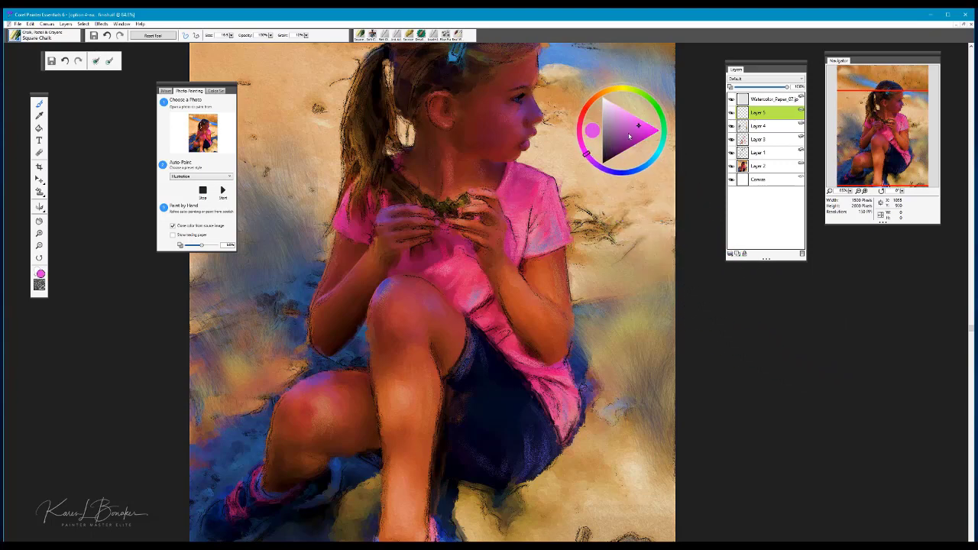
left_click(629, 120)
left_click(621, 112)
left_click(622, 116)
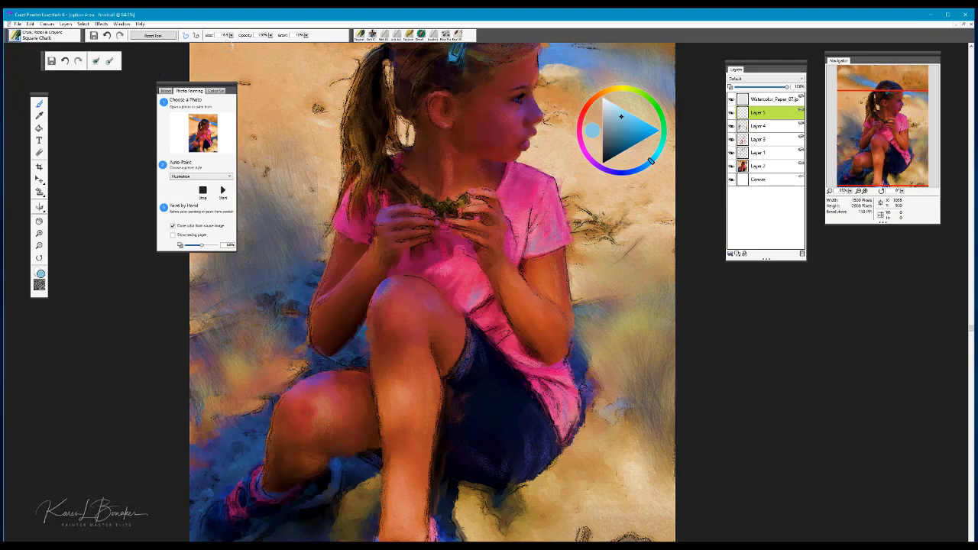
Step: Select the Sandy Pastel Paper texture, then turn off color cloning from the source image and pick a paler blue
left_click(43, 289)
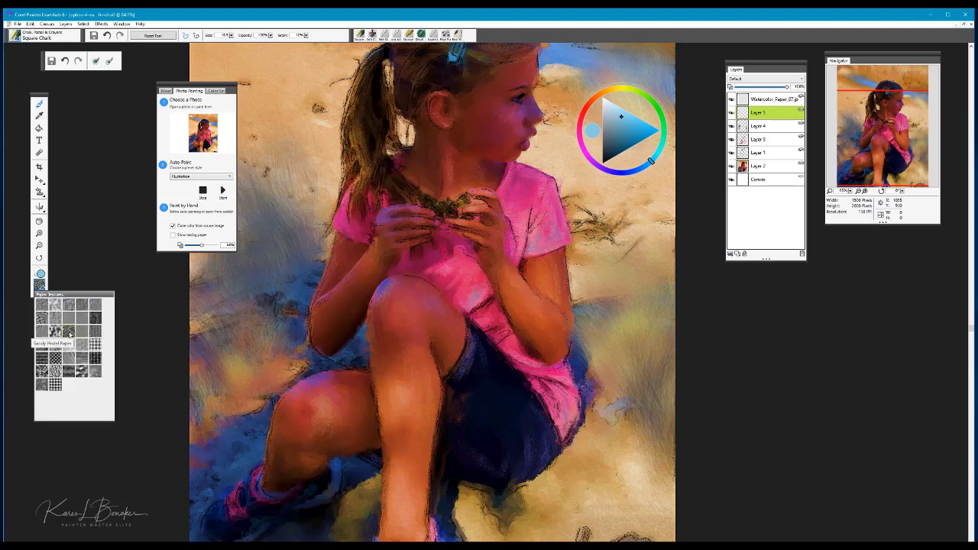
left_click(69, 331)
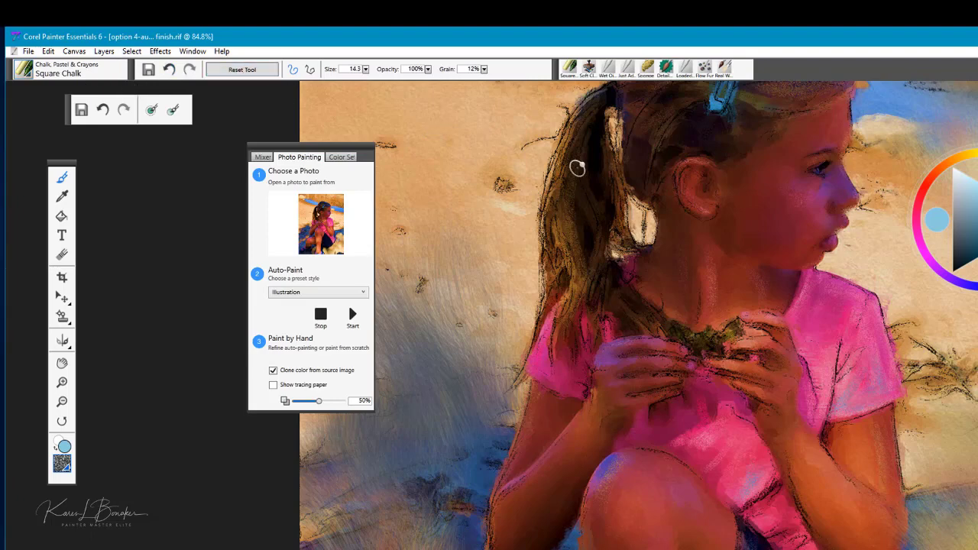
left_click(274, 370)
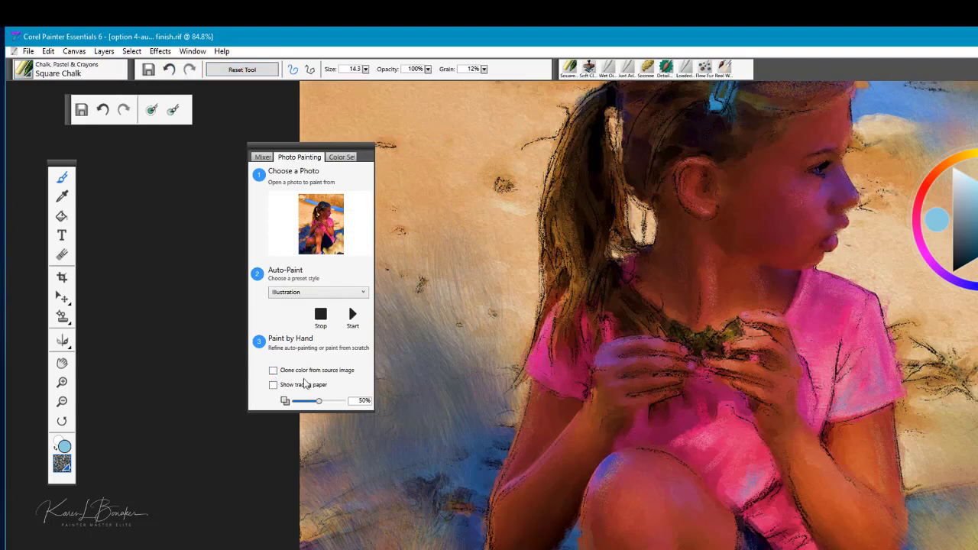
left_click(970, 179)
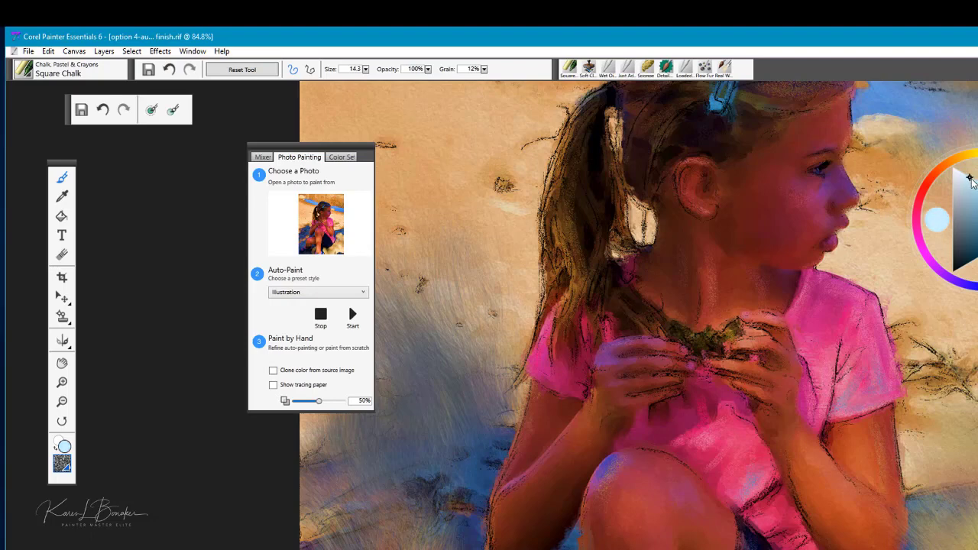
Step: Switch to a checkered paper texture and paint a test stroke on the sand with the chalk at size 47.5
left_click(62, 463)
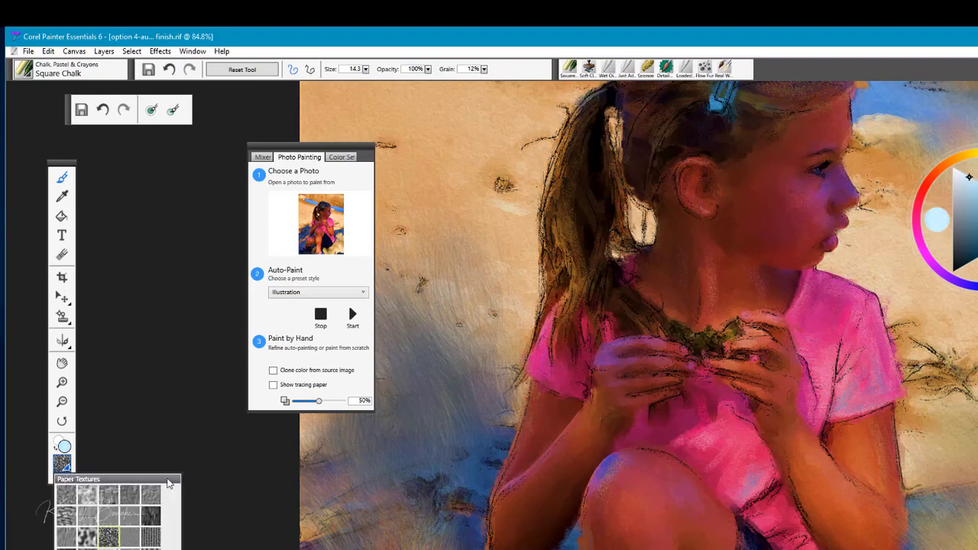
left_click(109, 537)
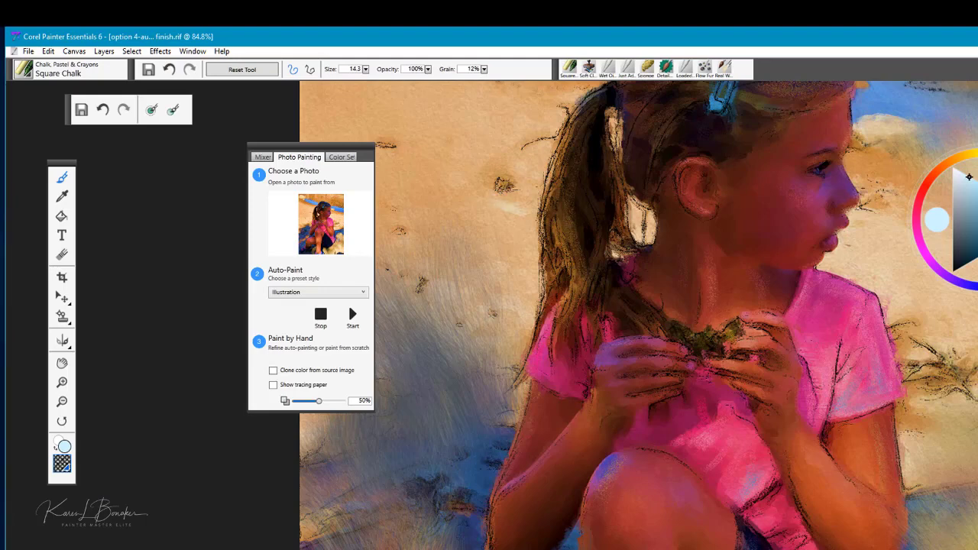
left_click_drag(502, 197, 520, 197)
mouse_move(467, 130)
left_mouse_down()
mouse_move(439, 148)
mouse_move(446, 140)
mouse_move(430, 177)
mouse_move(484, 134)
mouse_move(438, 188)
mouse_move(469, 111)
mouse_move(428, 166)
left_mouse_up()
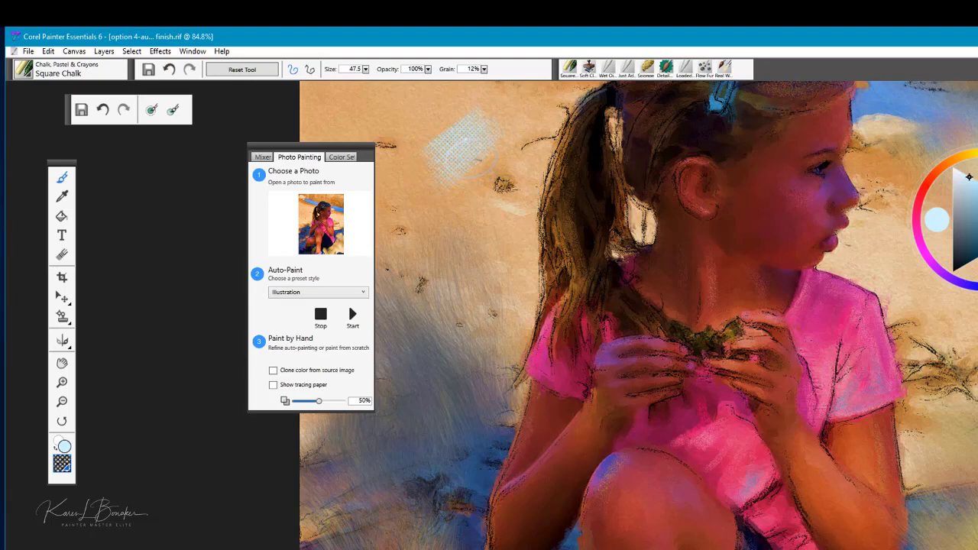
Step: Compare chalk grain settings on the sand by painting a test stroke at 81% and another at 19%
left_click_drag(485, 72, 455, 82)
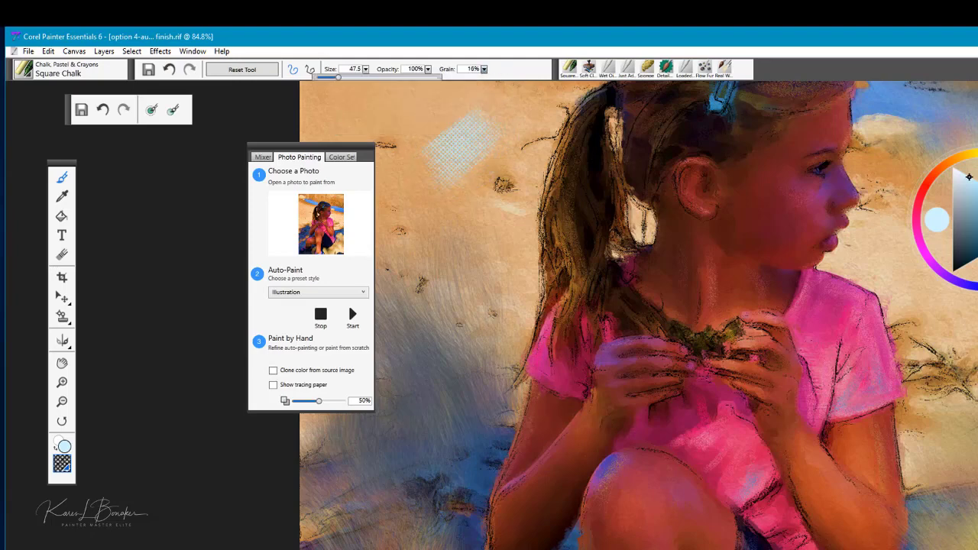
left_click_drag(469, 204, 438, 221)
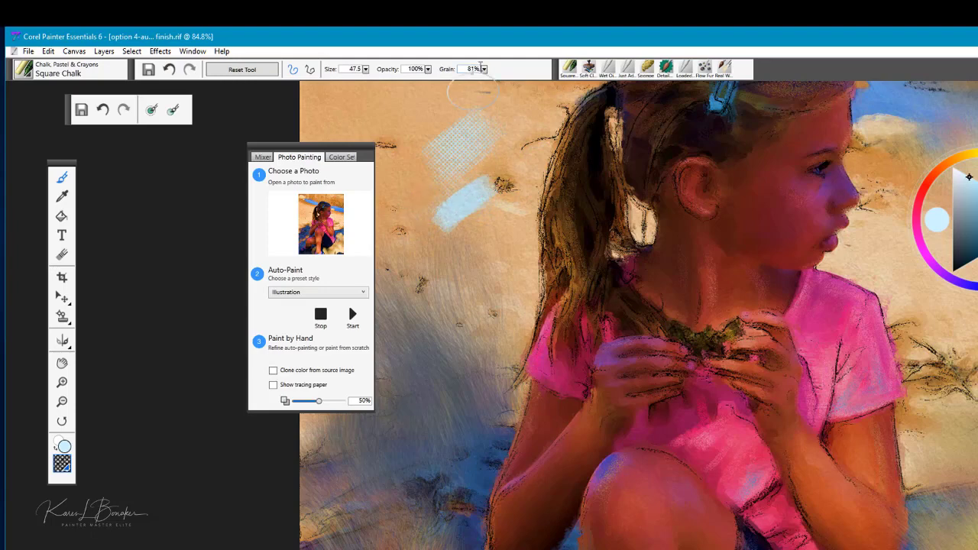
left_click_drag(485, 71, 341, 77)
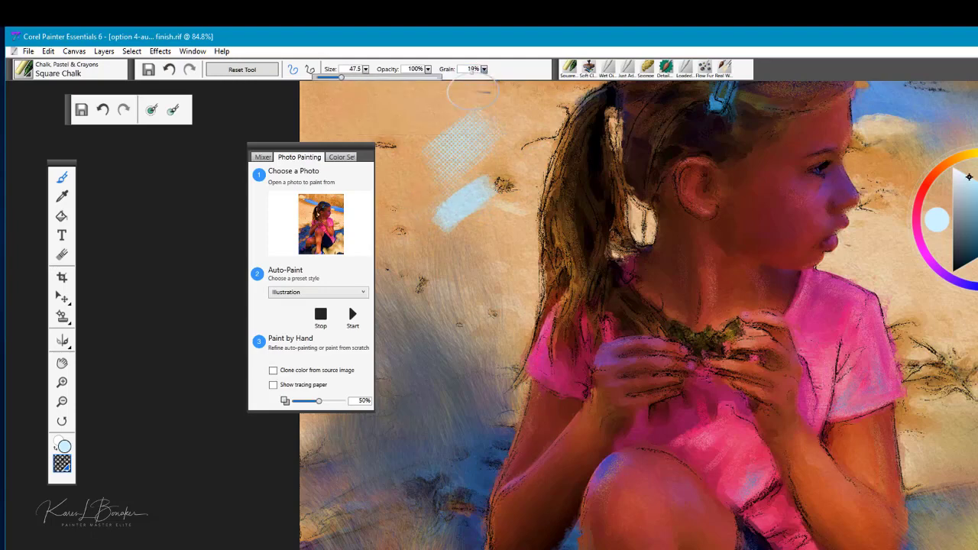
mouse_move(435, 116)
left_mouse_down()
mouse_move(440, 107)
mouse_move(412, 115)
mouse_move(426, 142)
left_mouse_up()
Step: Undo the pale blue test strokes on the sand
key("ctrl+z")
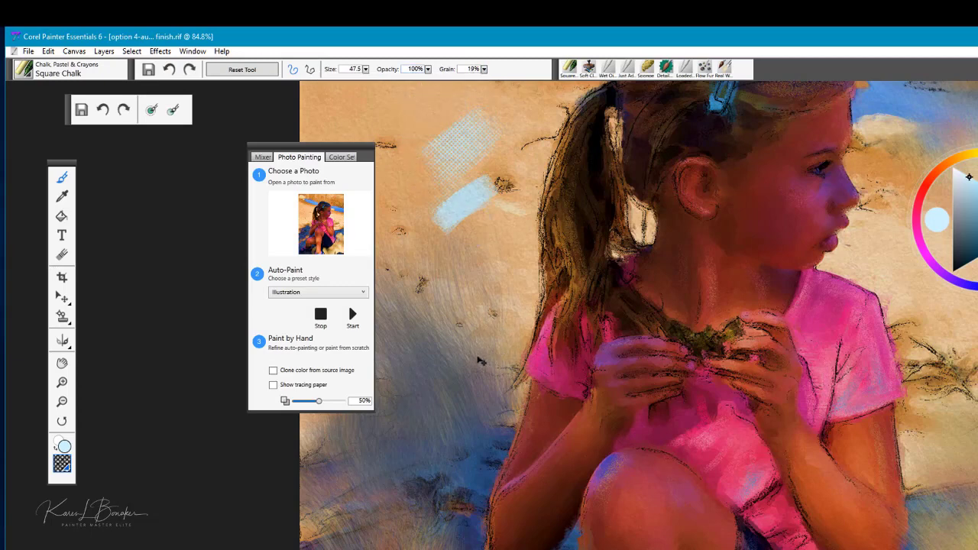
key("ctrl+z")
key("ctrl+z")
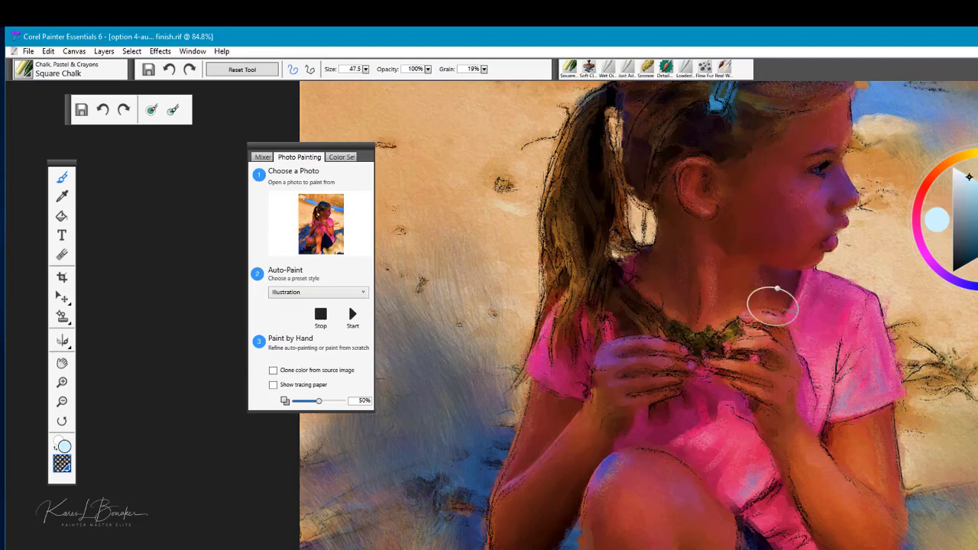
Step: Sample pink from the shirt and paint checkered chalk texture over the shirt at 19% grain
left_click(837, 310, "alt")
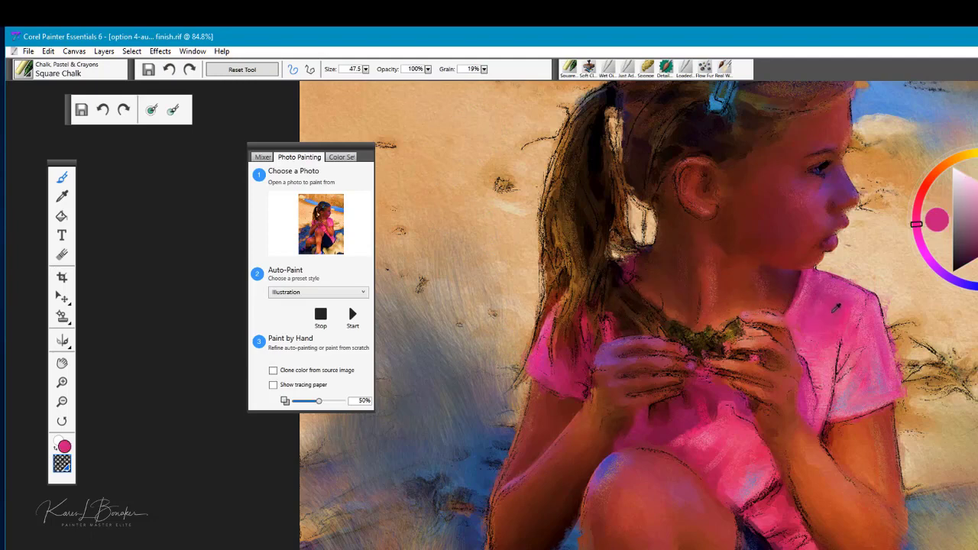
mouse_move(827, 305)
left_mouse_down()
mouse_move(849, 291)
mouse_move(853, 301)
mouse_move(849, 316)
mouse_move(831, 285)
mouse_move(872, 317)
mouse_move(872, 361)
mouse_move(825, 279)
mouse_move(873, 298)
mouse_move(885, 322)
mouse_move(877, 388)
left_mouse_up()
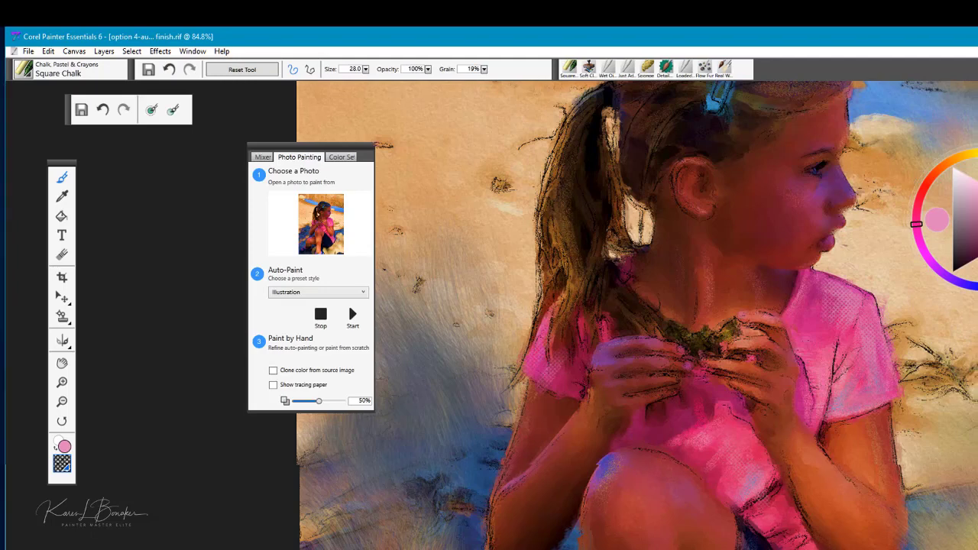
scroll(638, 313, "up", 3)
scroll(631, 313, "up", 2)
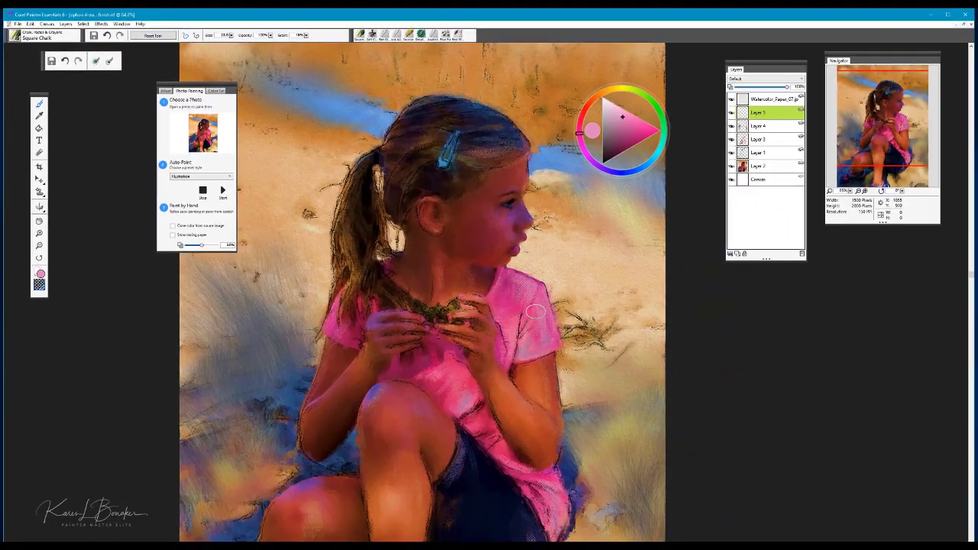
scroll(487, 306, "down", 2)
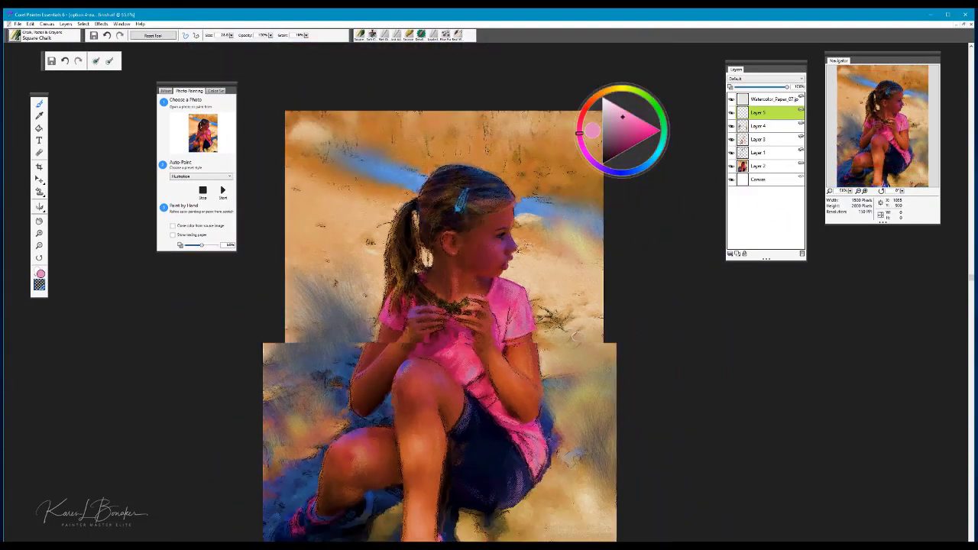
scroll(438, 321, "down", 2)
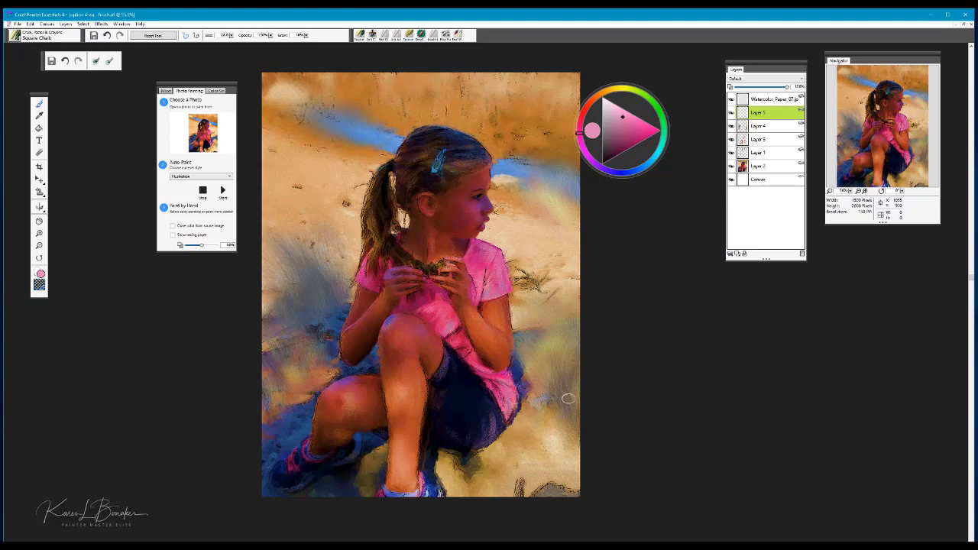
Step: Select the Watercolor_Paper_07 layer and move the color wheel off the painting into the empty area below the layer list
left_click(771, 103)
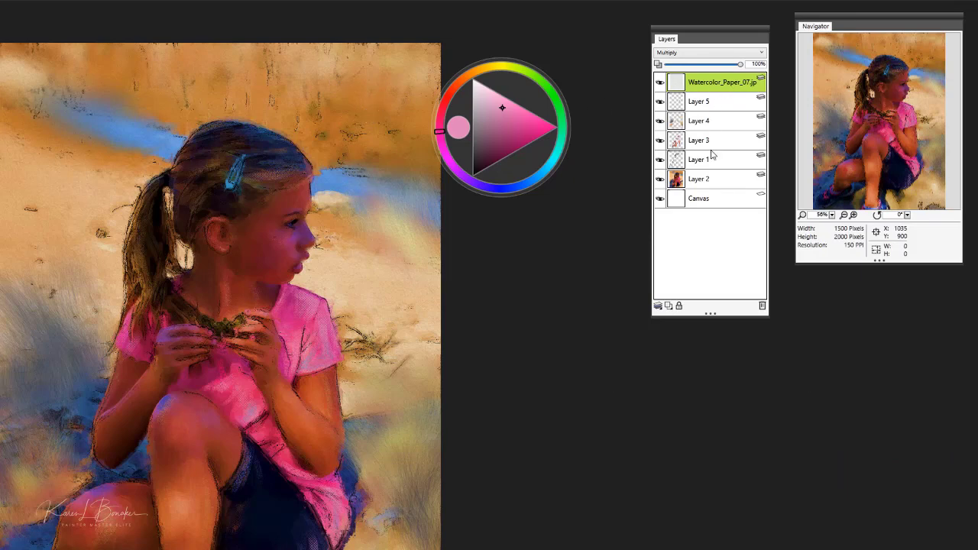
scroll(336, 161, "up", 2)
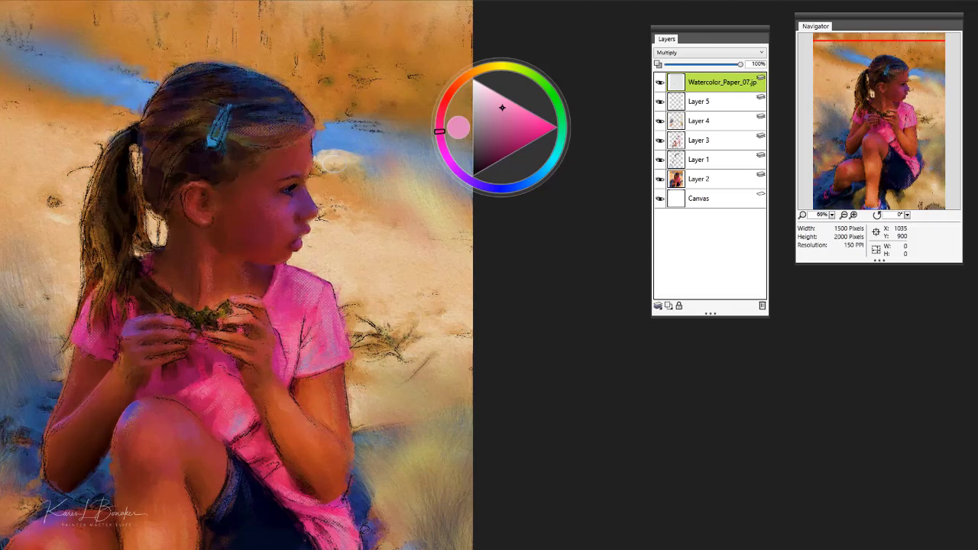
scroll(325, 369, "up", 2)
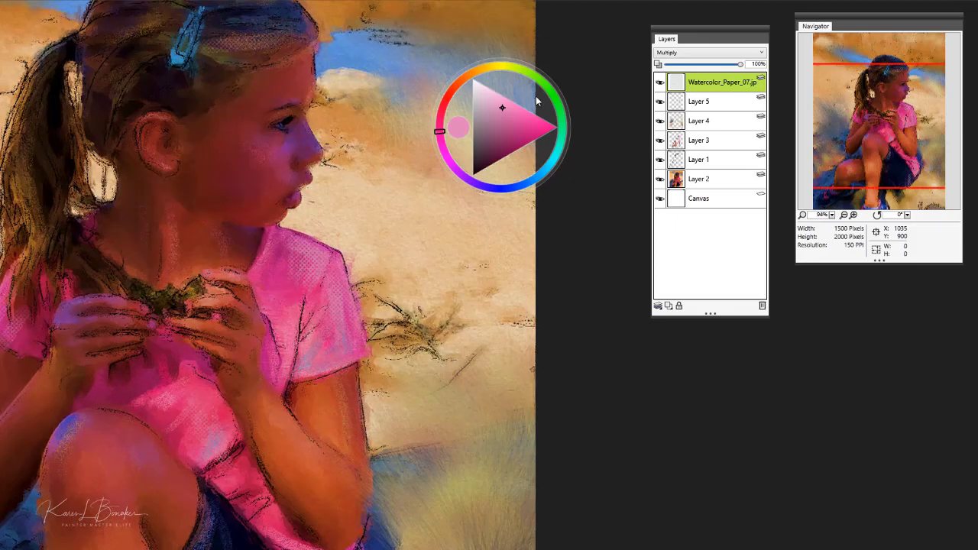
left_click_drag(536, 95, 704, 440)
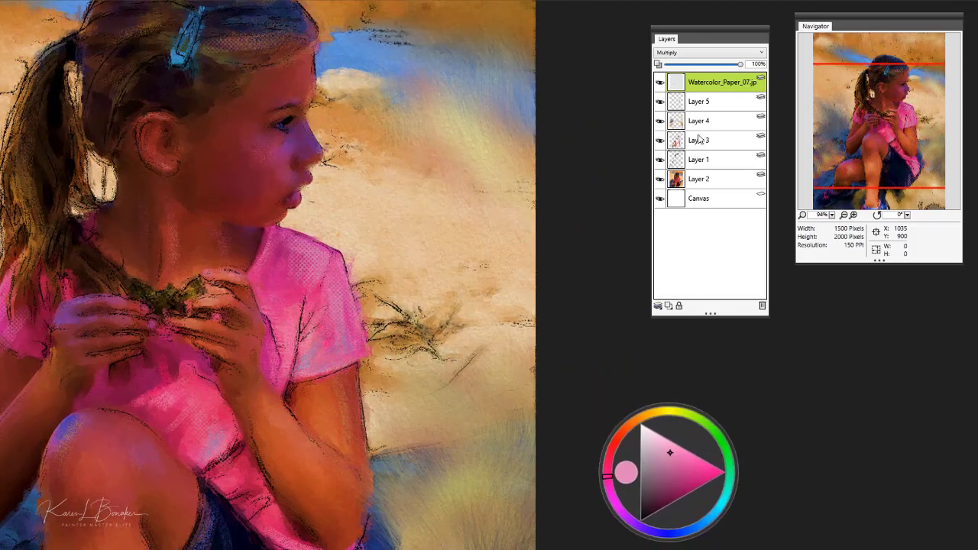
Step: Compare the painting with and without the watercolor paper texture by hiding the Watercolor_Paper_07 layer and showing it again
left_click(660, 83)
left_click(661, 83)
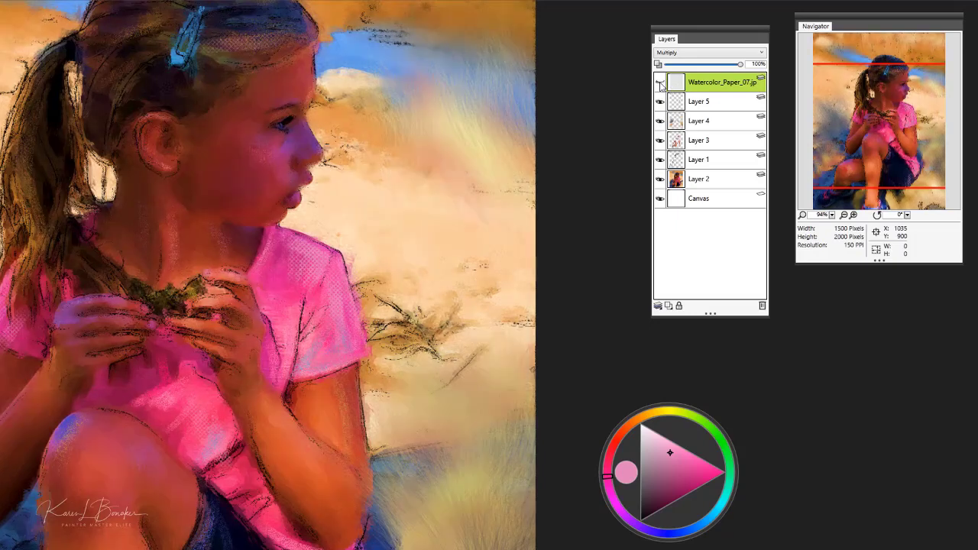
left_click(660, 83)
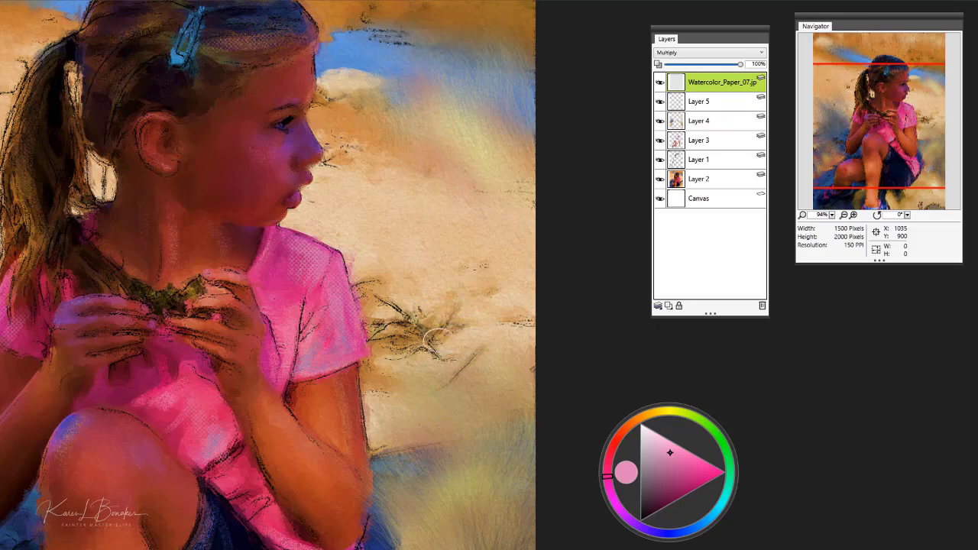
key("ctrl+minus")
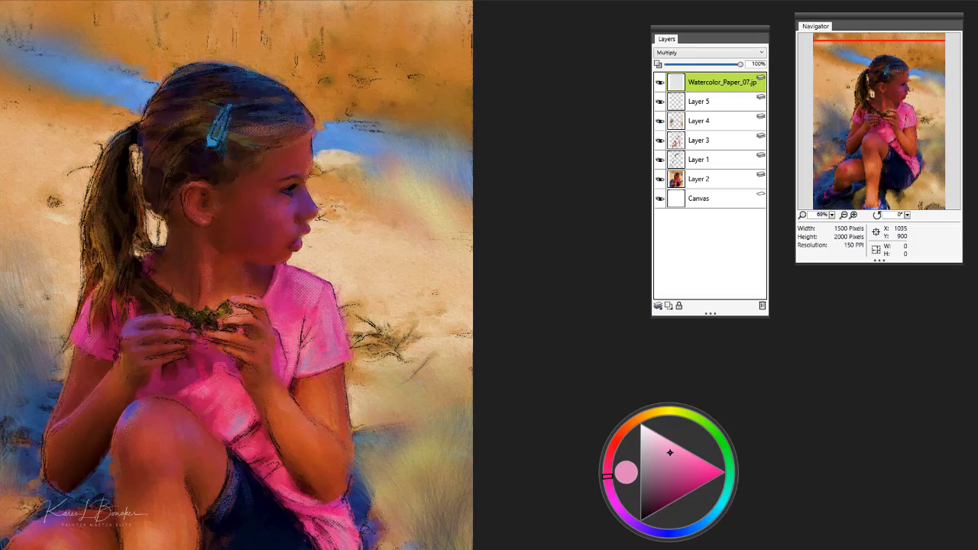
key("ctrl+minus")
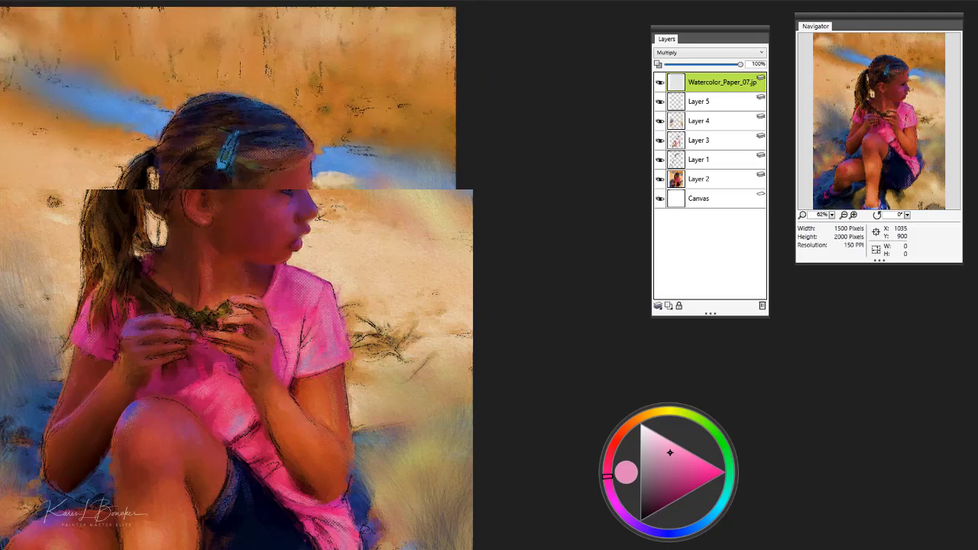